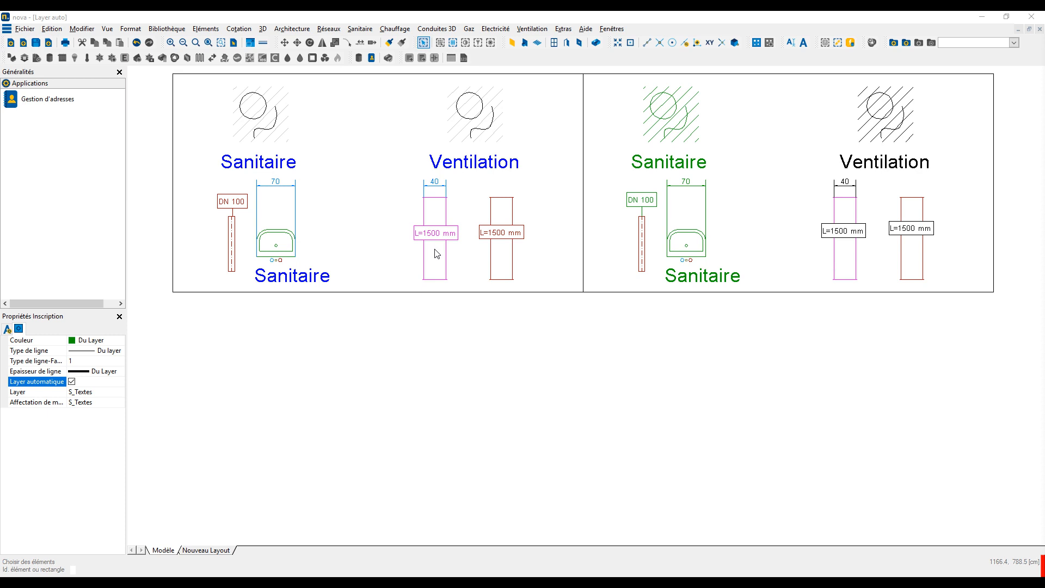
- Hide the layers of the blue lower Sanitaire text and of the 70 dimension in the left frame
click(323, 281)
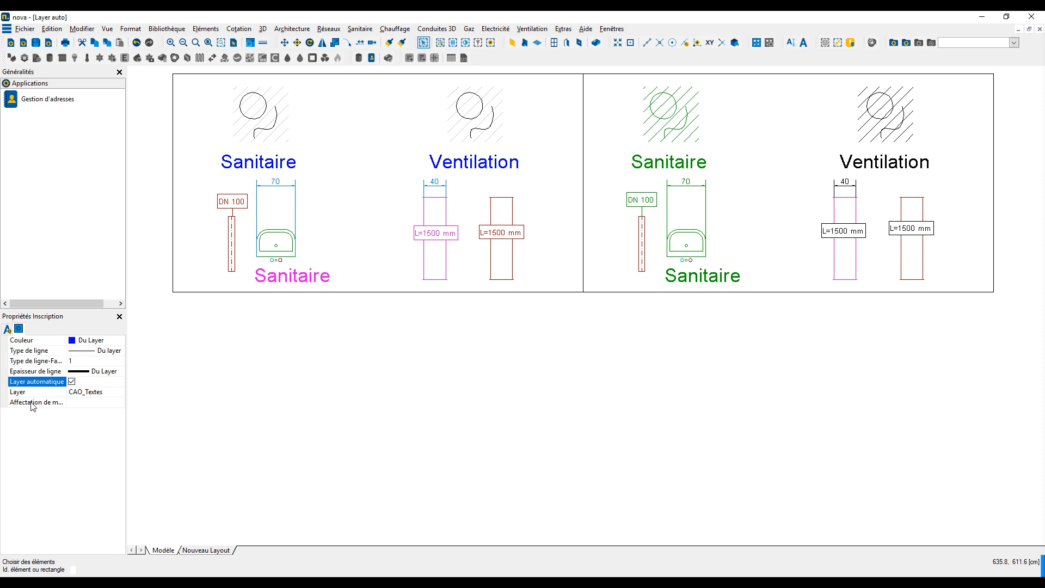
right_click(296, 282)
mouse_move(356, 342)
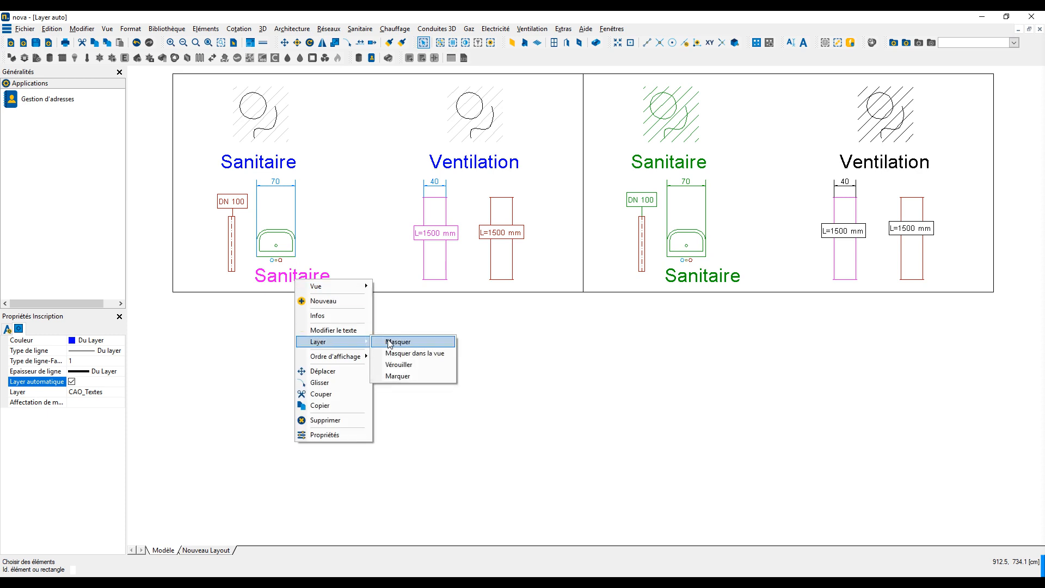
click(390, 343)
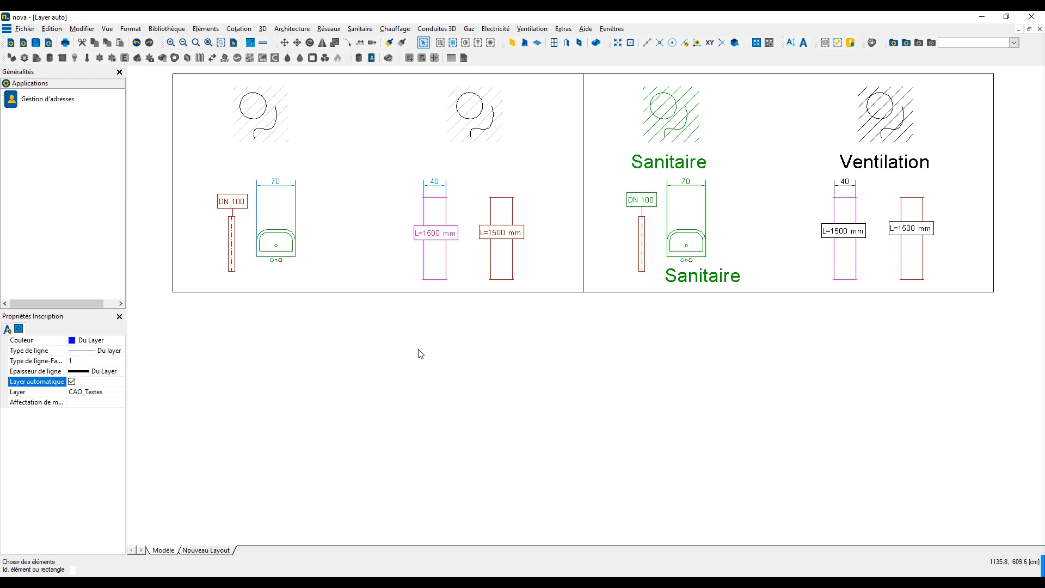
right_click(280, 186)
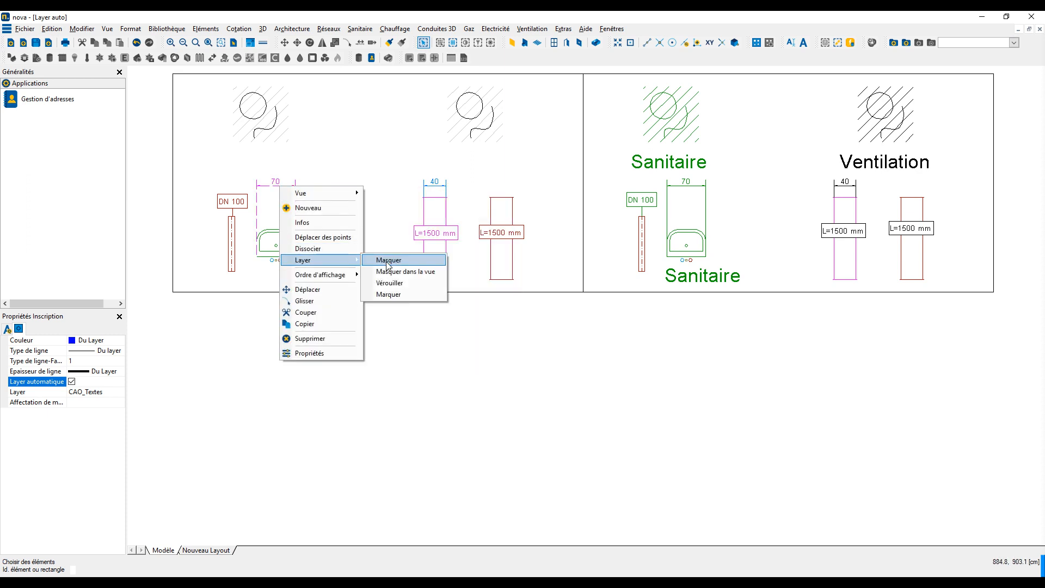
click(389, 261)
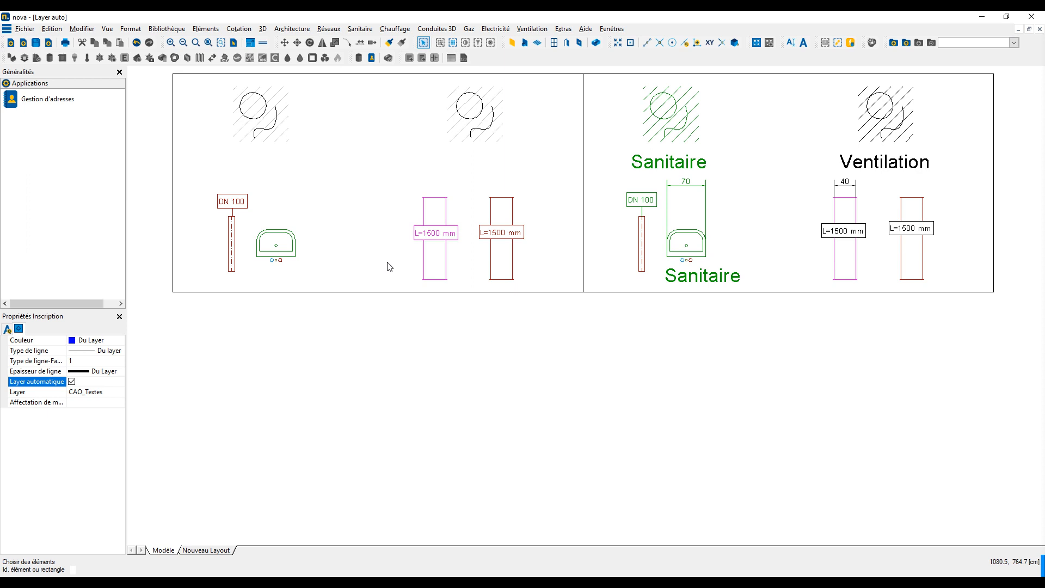
- Hide the layer of the green lower Sanitaire text in the right frame
click(717, 281)
right_click(717, 281)
mouse_move(729, 342)
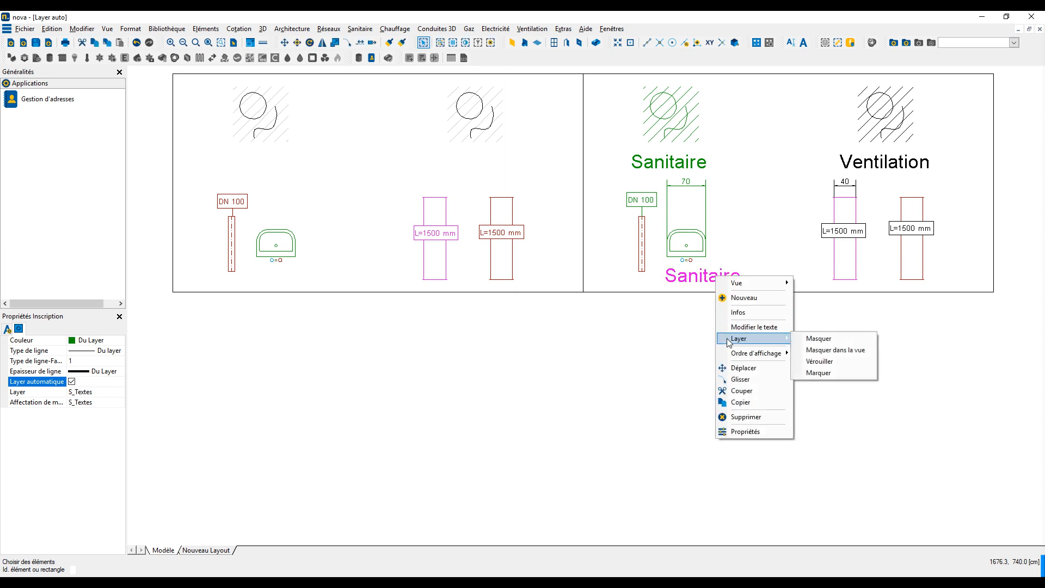
click(847, 341)
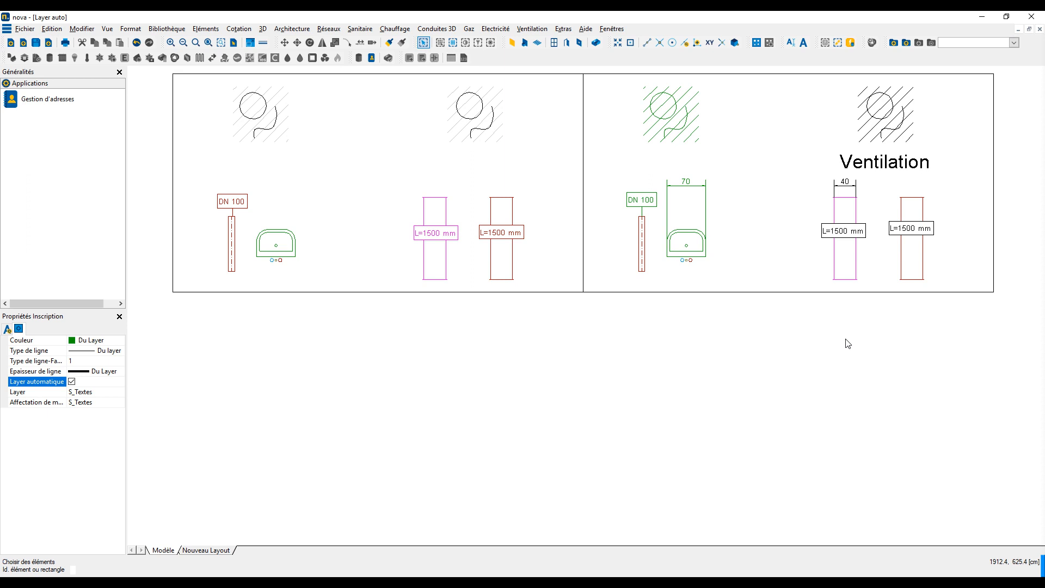
- Hide the layers of the green hatching and its neighbouring green geometry in the right frame
right_click(644, 117)
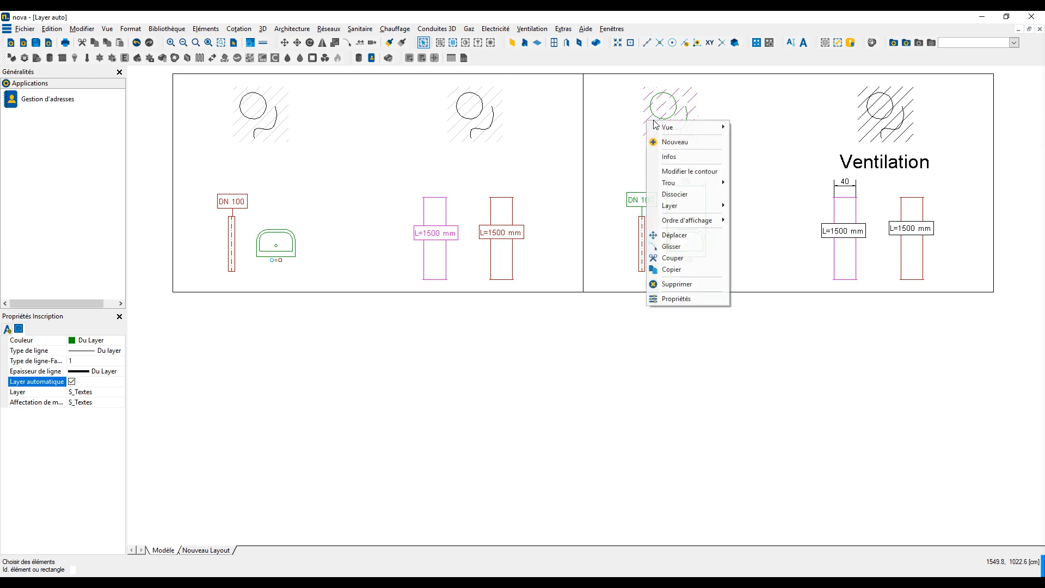
mouse_move(675, 205)
click(749, 205)
right_click(662, 119)
click(756, 198)
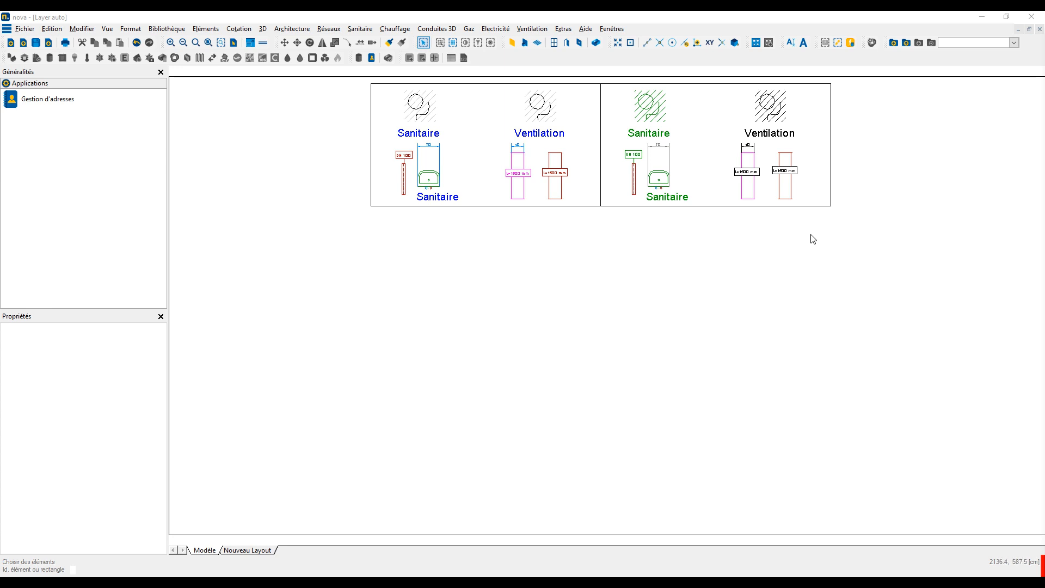
- Create a layer named V_AN in the layer table, keeping the default colour and line settings
right_click(551, 237)
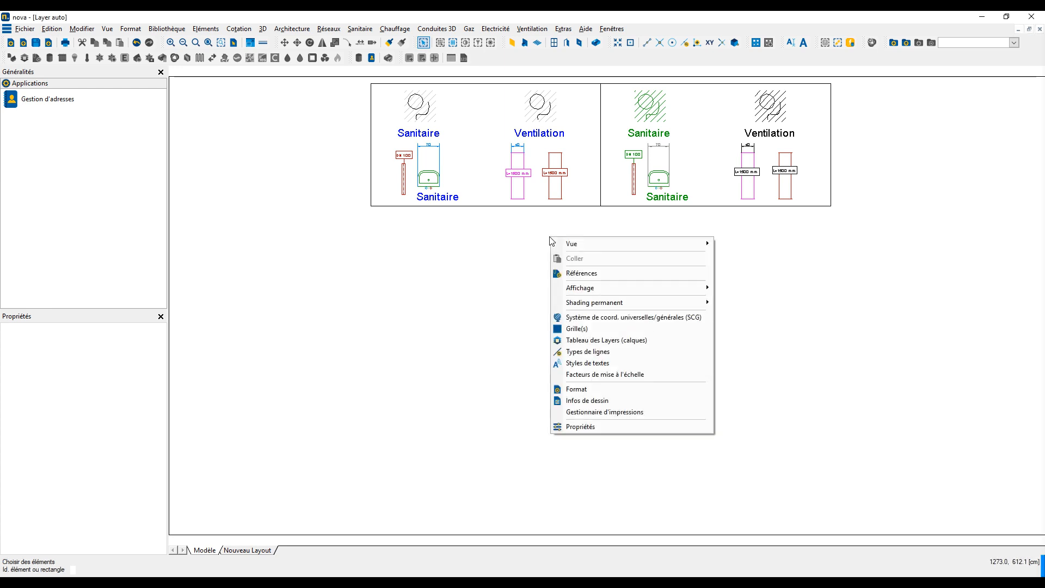
click(570, 341)
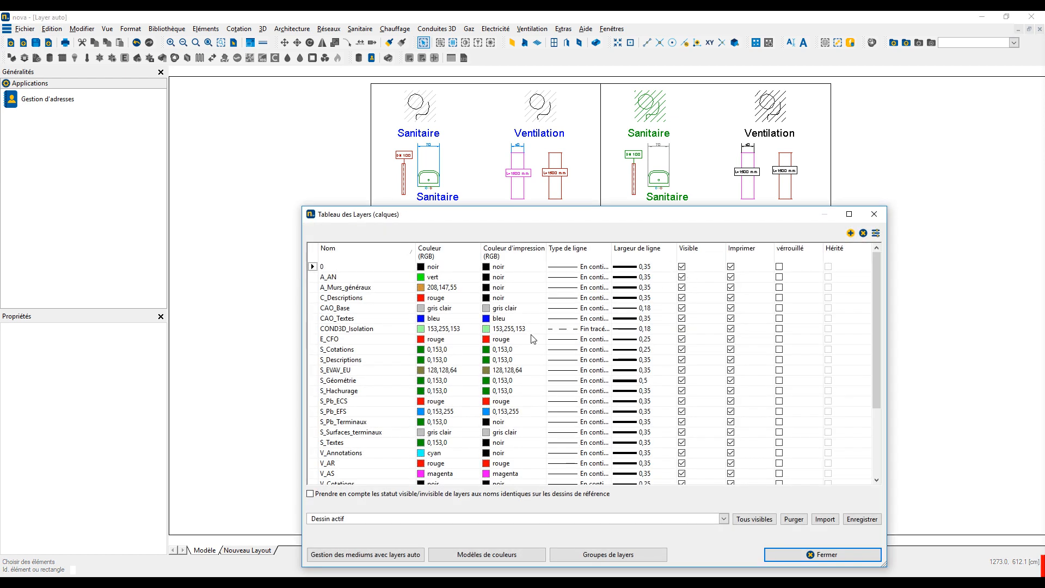
click(852, 233)
text(V)
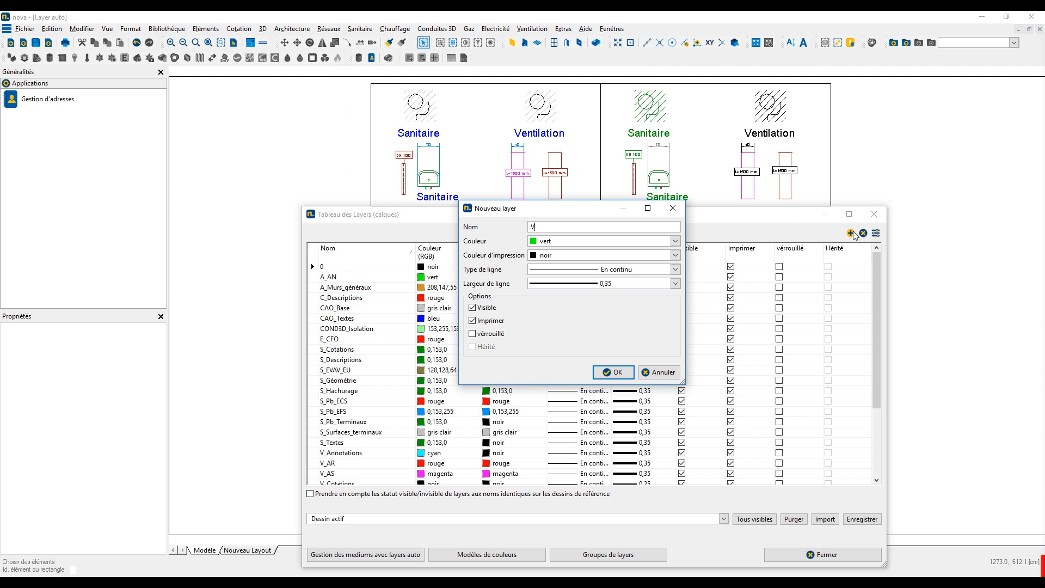
text(_AN)
click(609, 372)
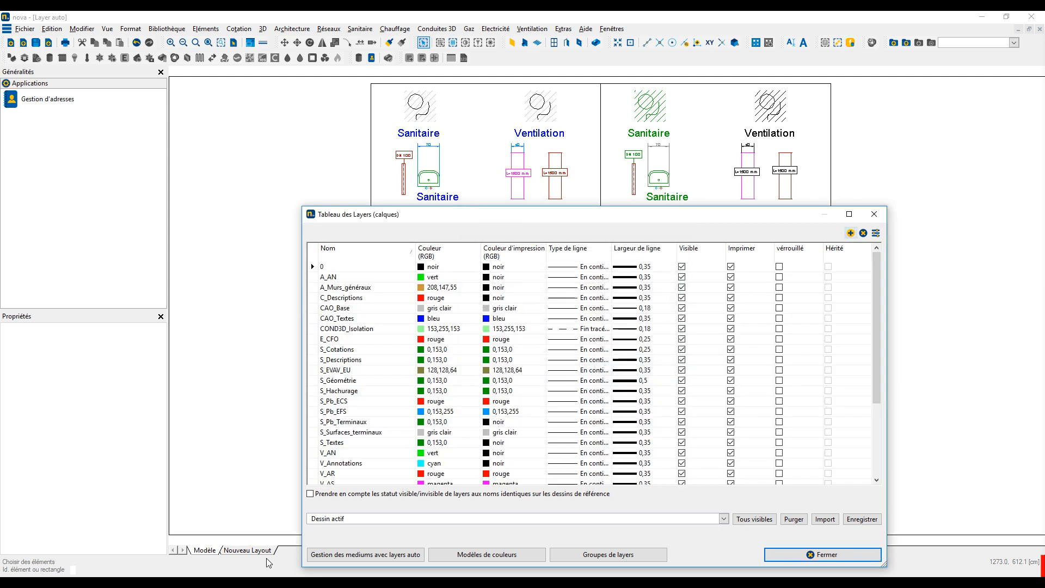
- Open the management of mediums with automatic layers and find the medium "air neuf"
click(343, 555)
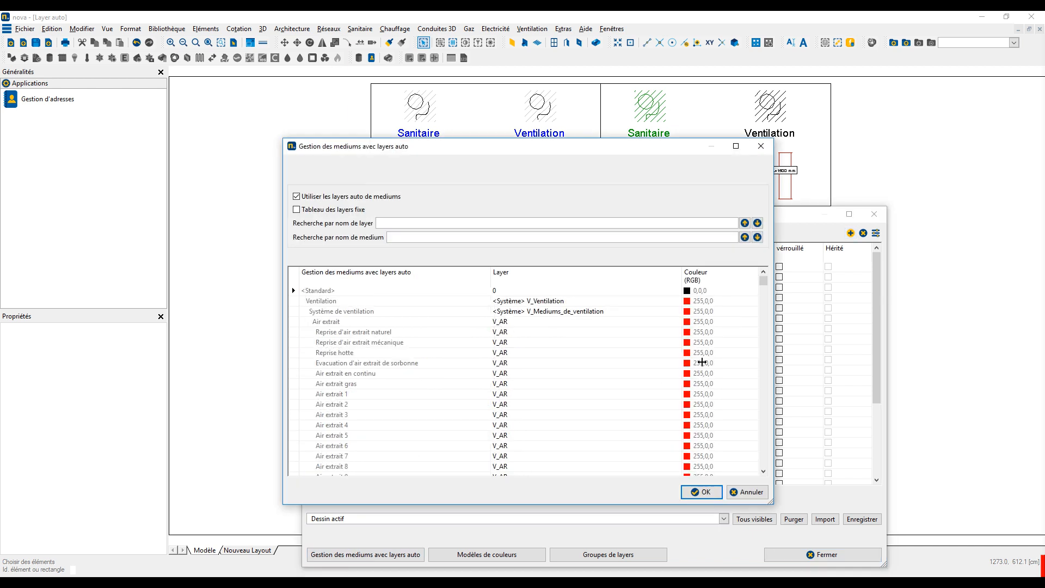
text(Air neuf)
click(757, 237)
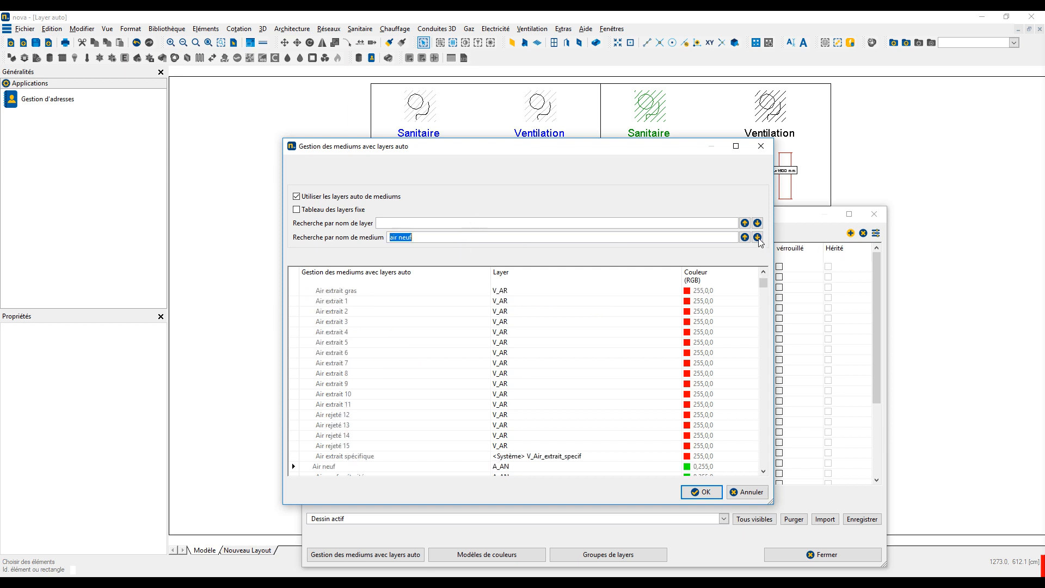
click(764, 472)
click(764, 472)
scroll(523, 380, down, 2)
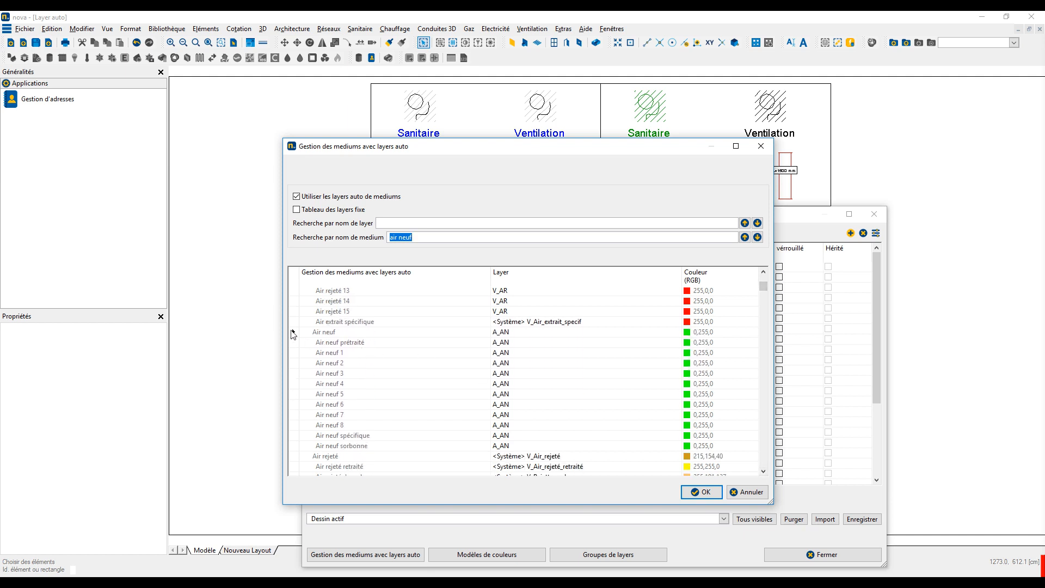
- Set the layer A_AN for all mediums from Air neuf to Air neuf sorbonne, confirm, and close the layer table
click(293, 332)
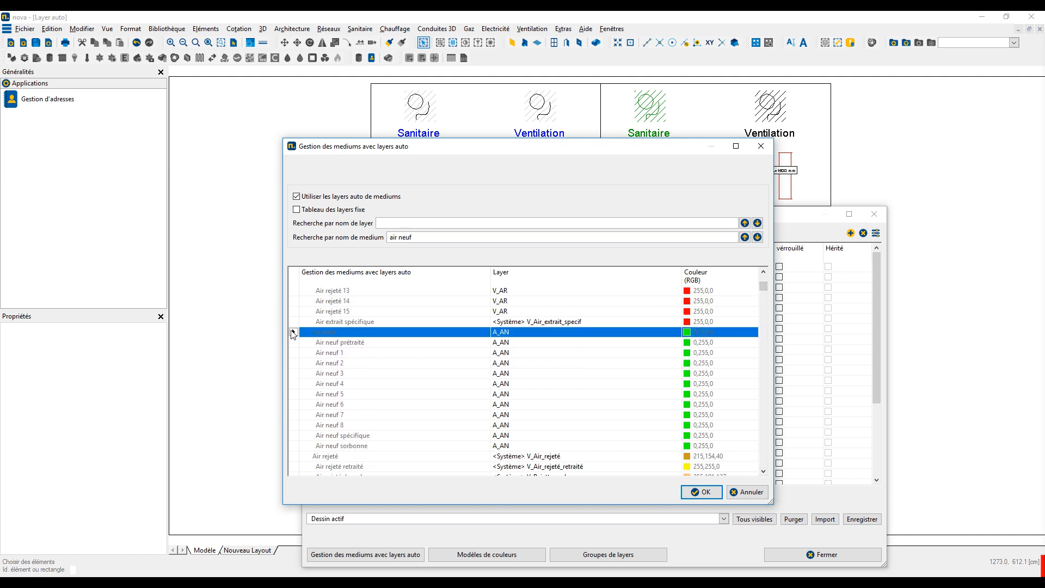
shift+click(293, 425)
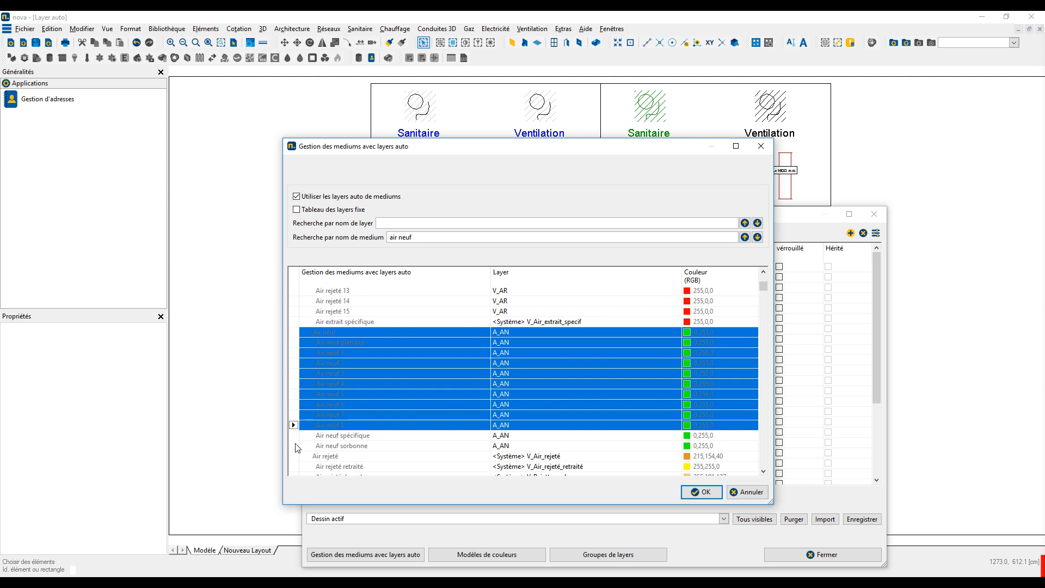
shift+click(297, 446)
click(653, 333)
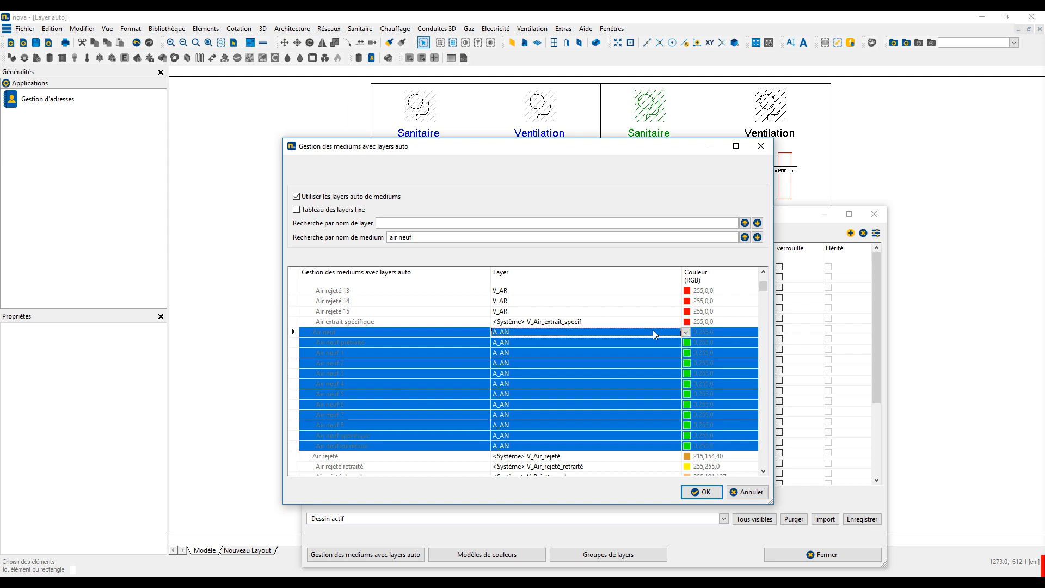
click(653, 333)
click(501, 373)
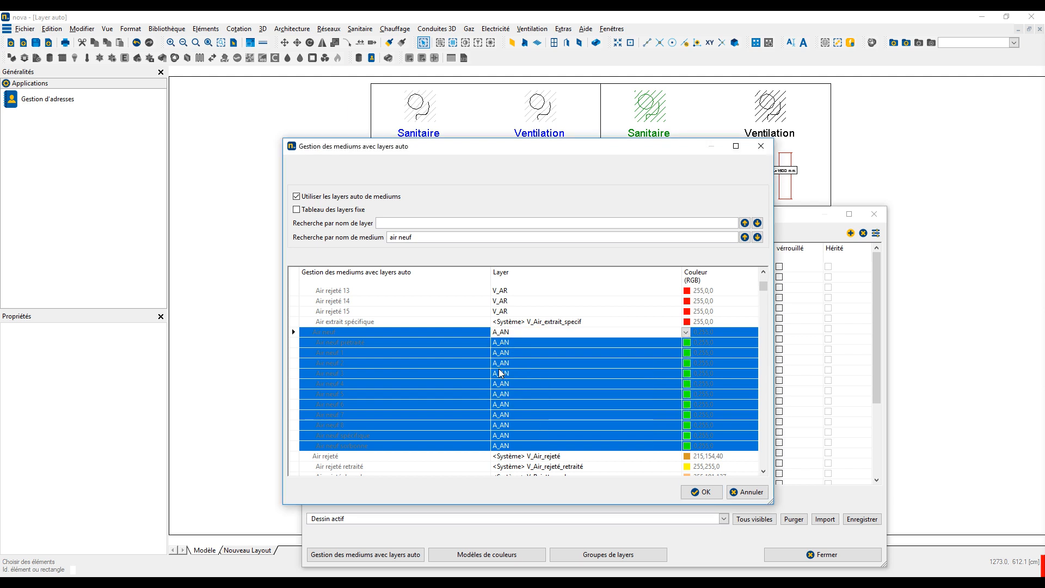
click(700, 492)
click(822, 554)
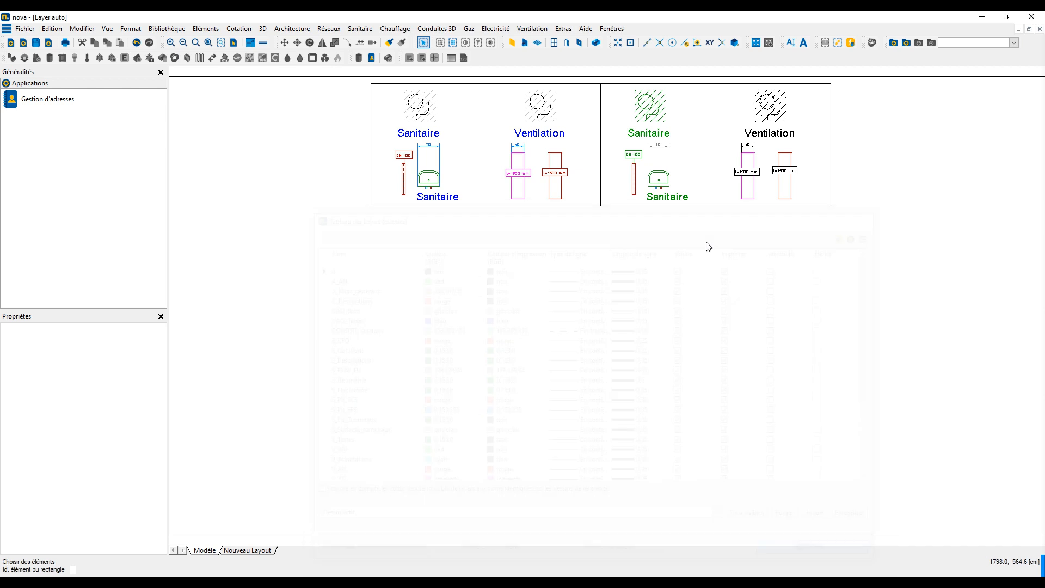
- Start a new rectangular duct from the magenta one in the right frame, with medium Air neuf, and place it below the left frame
right_click(741, 198)
click(761, 213)
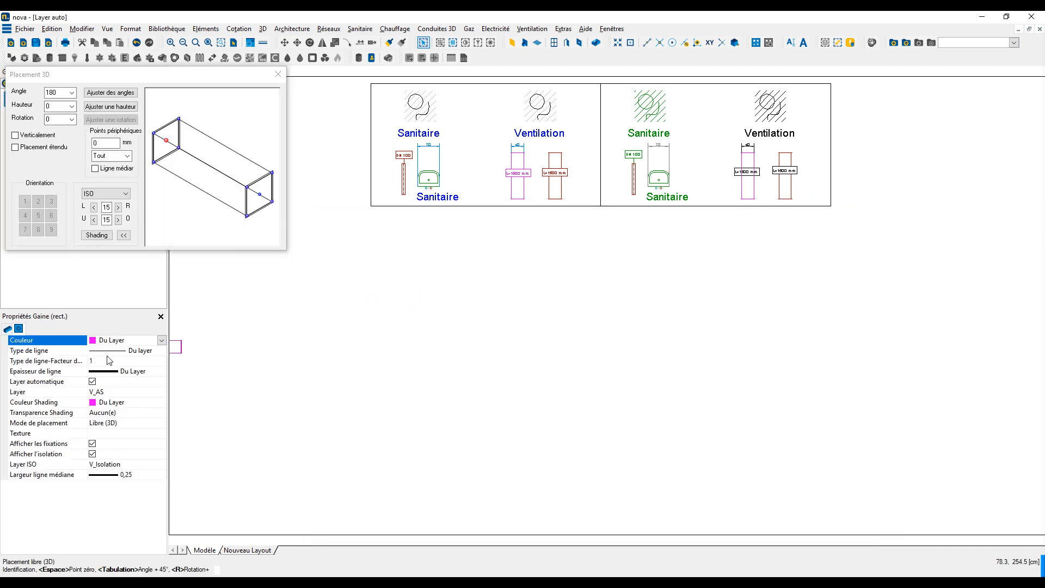
click(7, 328)
click(162, 361)
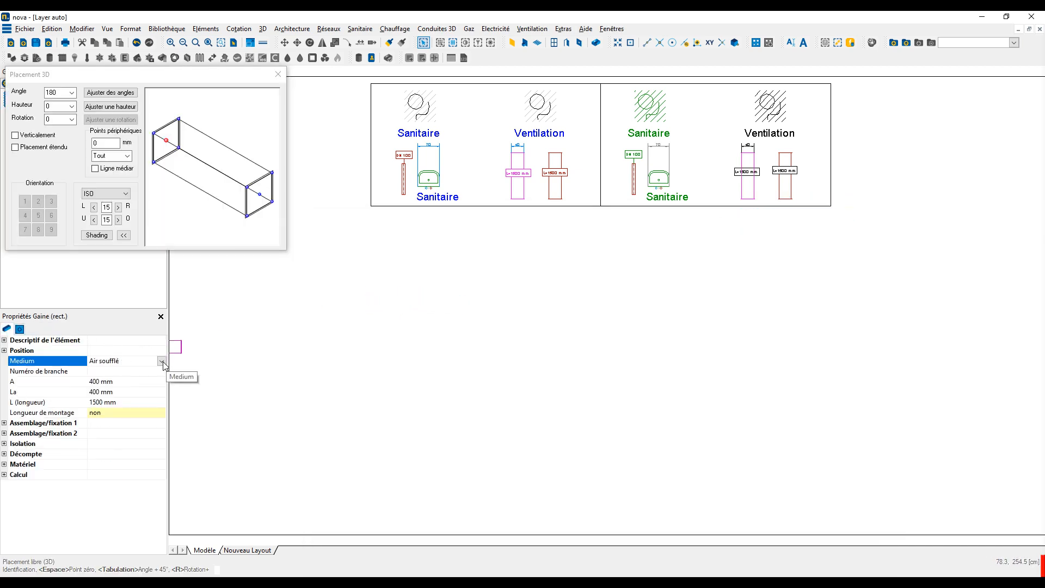
click(116, 398)
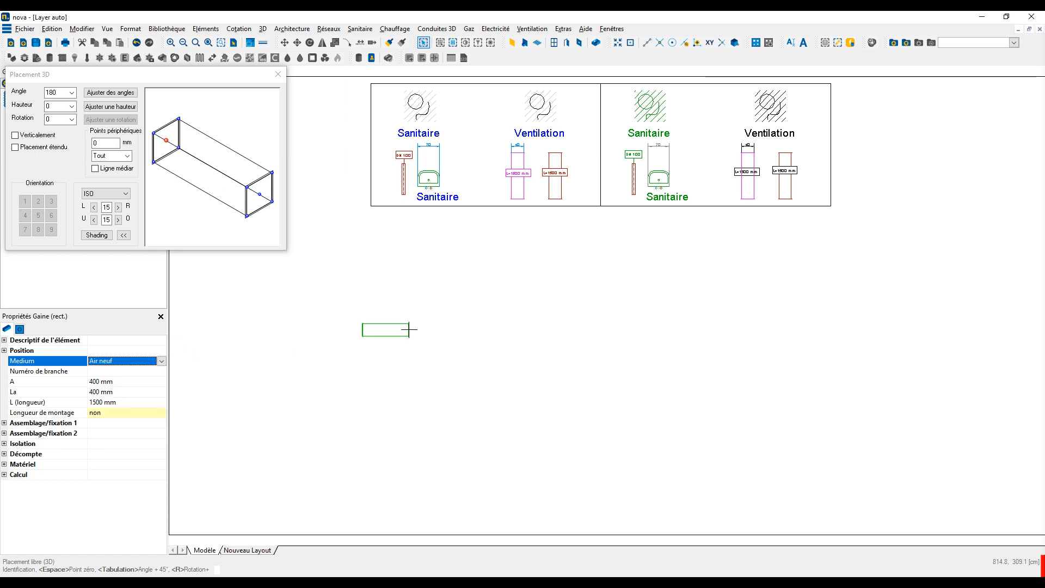
- Place a second rectangular duct just below the first from the Air neuf medium group, and check both ducts' graphic properties
click(162, 361)
click(162, 361)
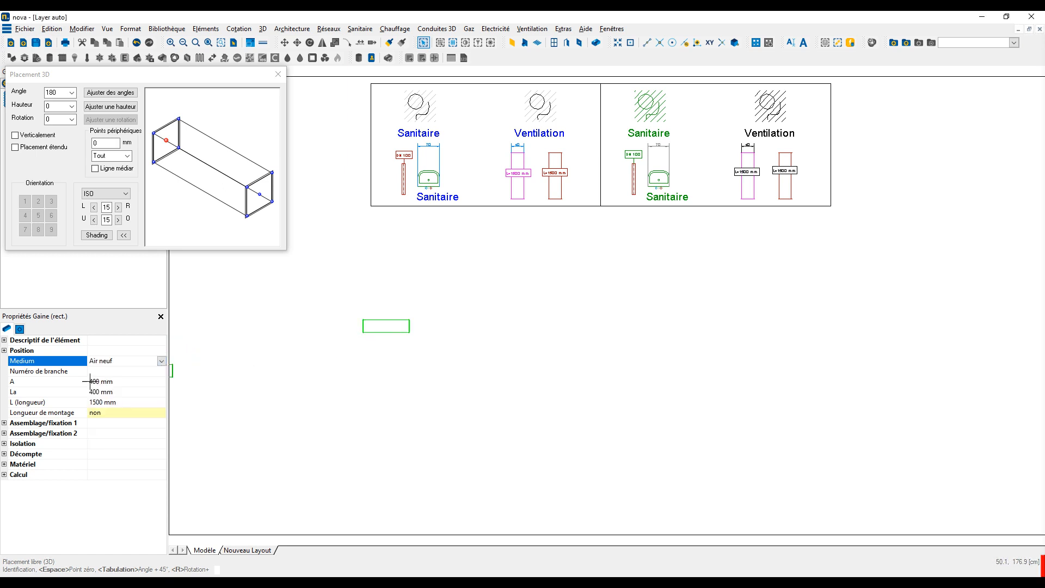
click(162, 361)
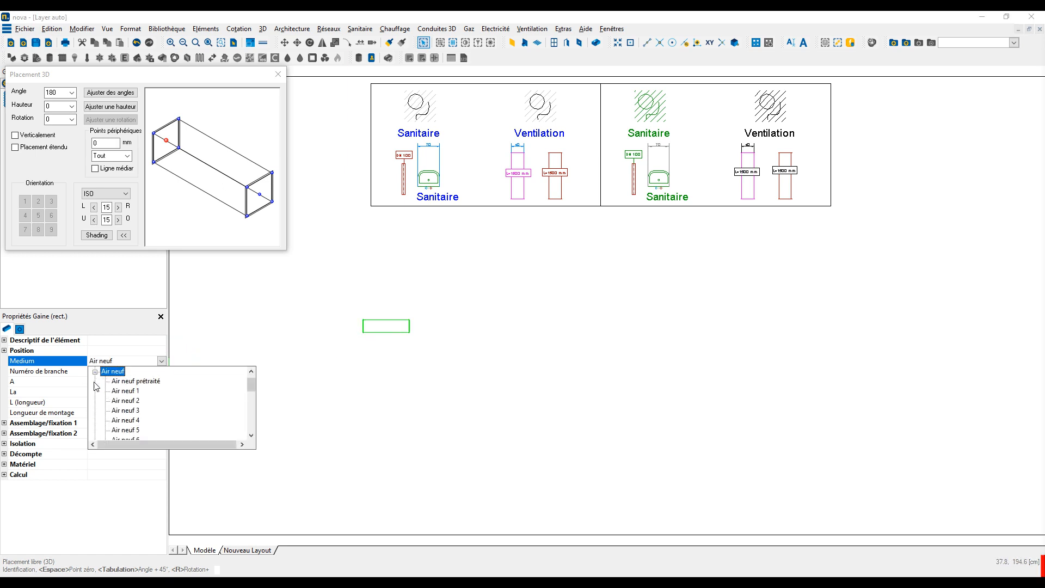
click(389, 348)
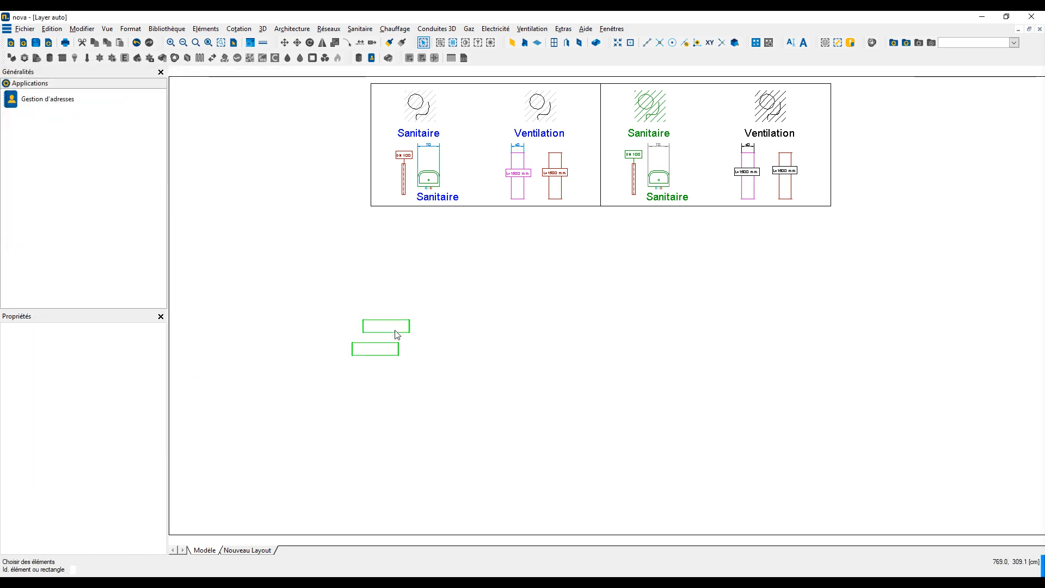
click(19, 329)
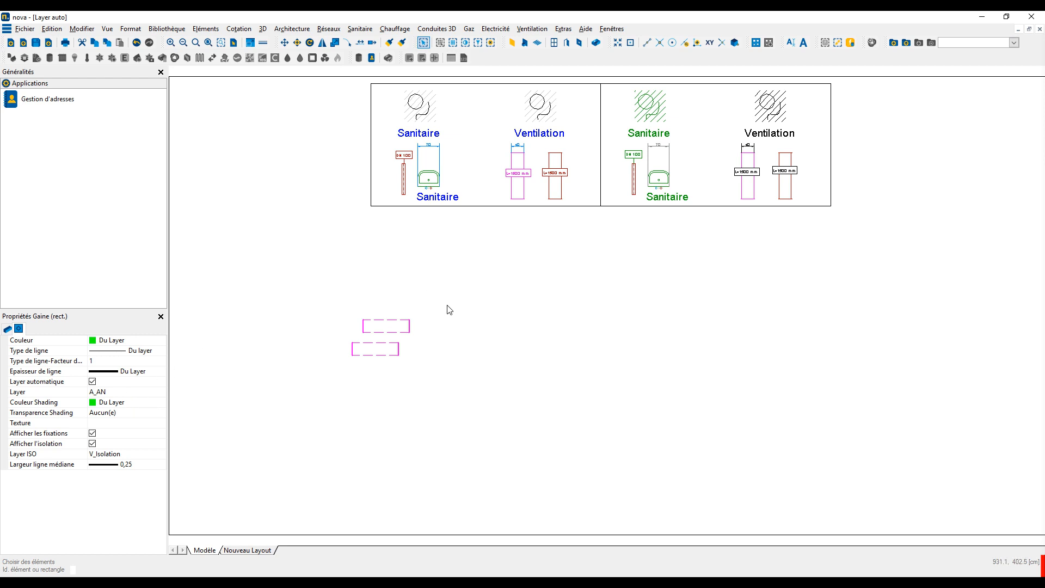
click(459, 318)
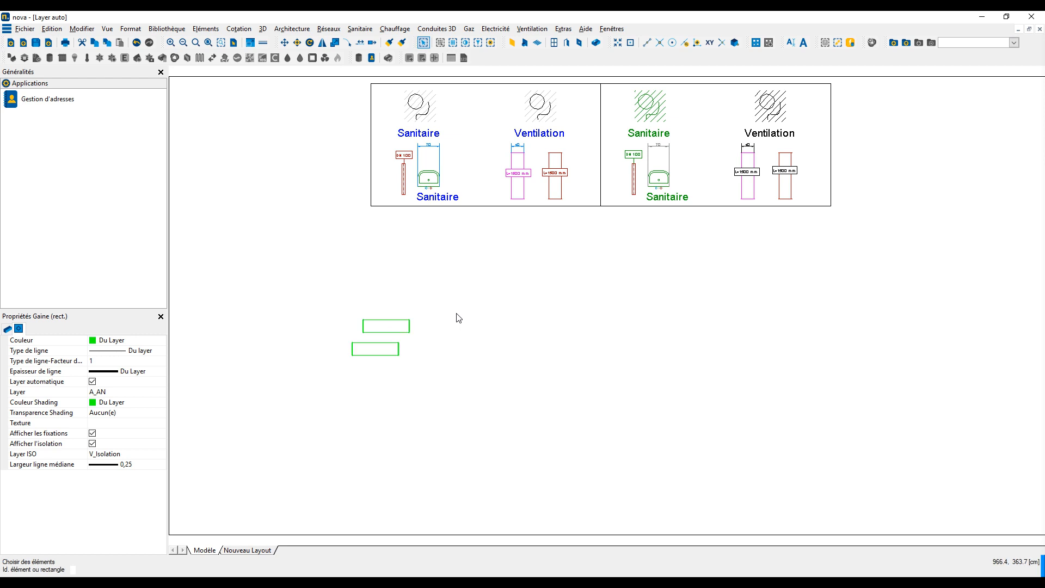
- Insert the symbol "Interrupteur simple, encastré, 2p" from the Courant Fort FR2 library beside the two green ducts
click(495, 28)
mouse_move(730, 52)
click(761, 53)
click(783, 275)
click(430, 340)
scroll(429, 340, up, 3)
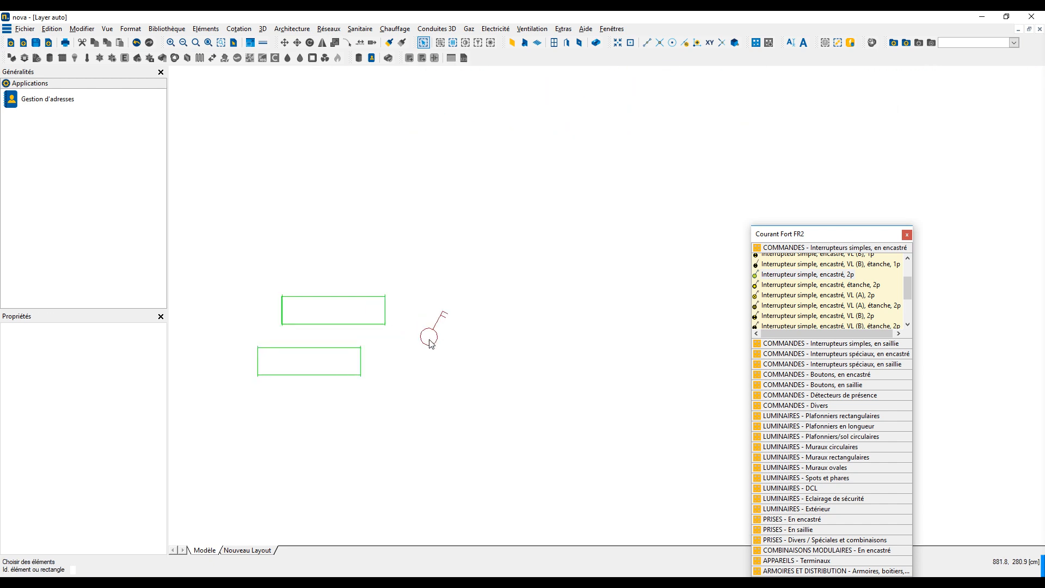
- Check the switch's element properties and the options available for its Domaine
click(8, 328)
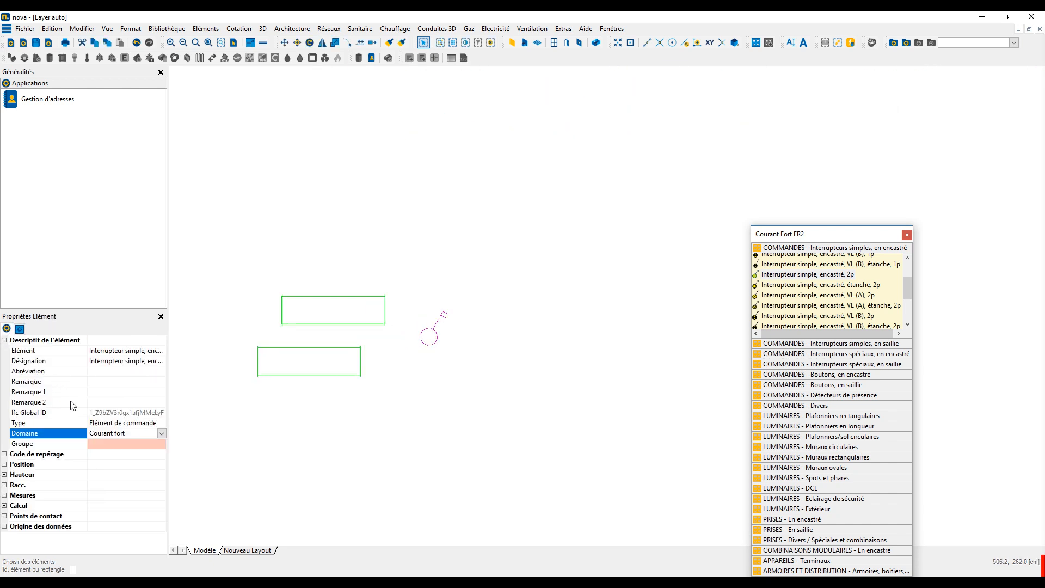
click(162, 433)
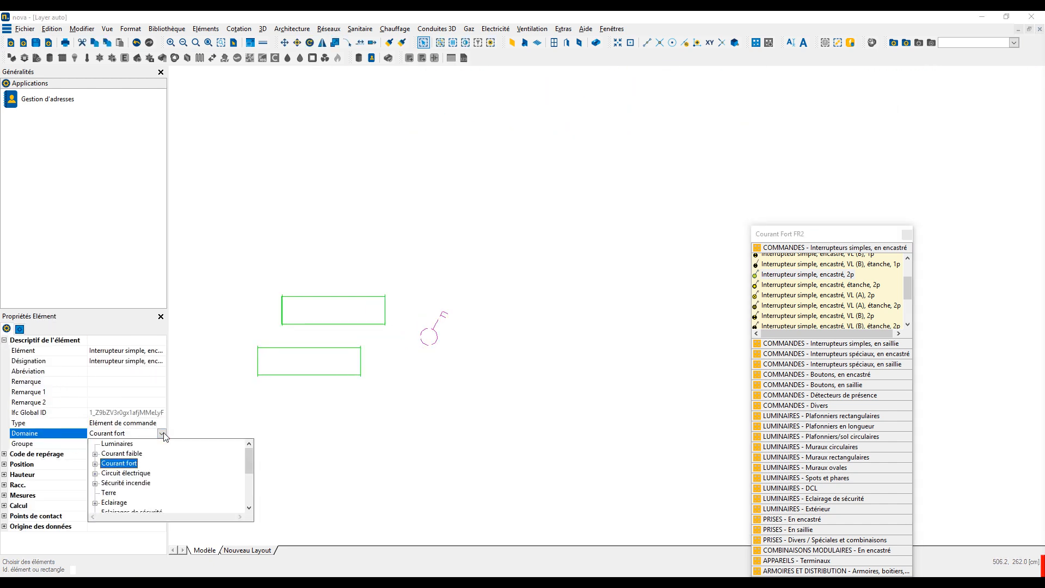
click(266, 257)
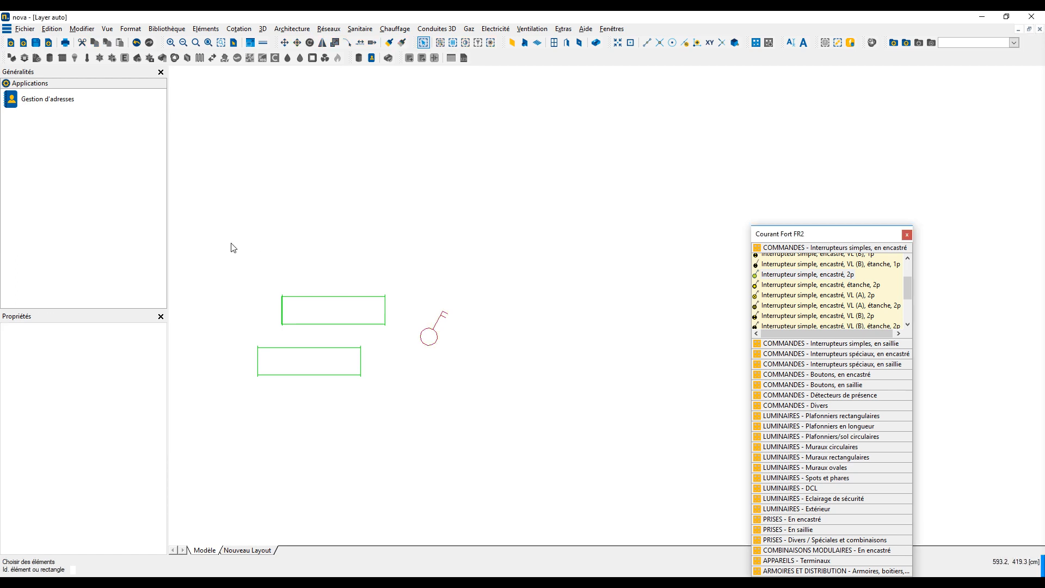
- Delete the two green ducts and the switch, and close the Courant Fort FR2 library
drag(233, 248, 461, 452)
key(Delete)
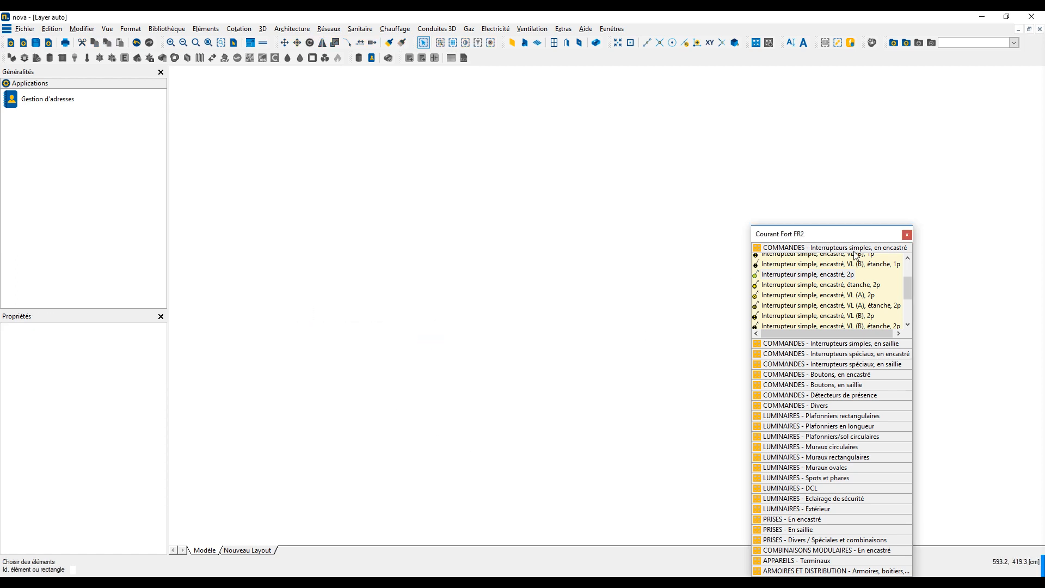
click(906, 235)
mouse_move(684, 227)
middle_down()
mouse_move(602, 299)
mouse_move(416, 318)
mouse_move(441, 322)
middle_up()
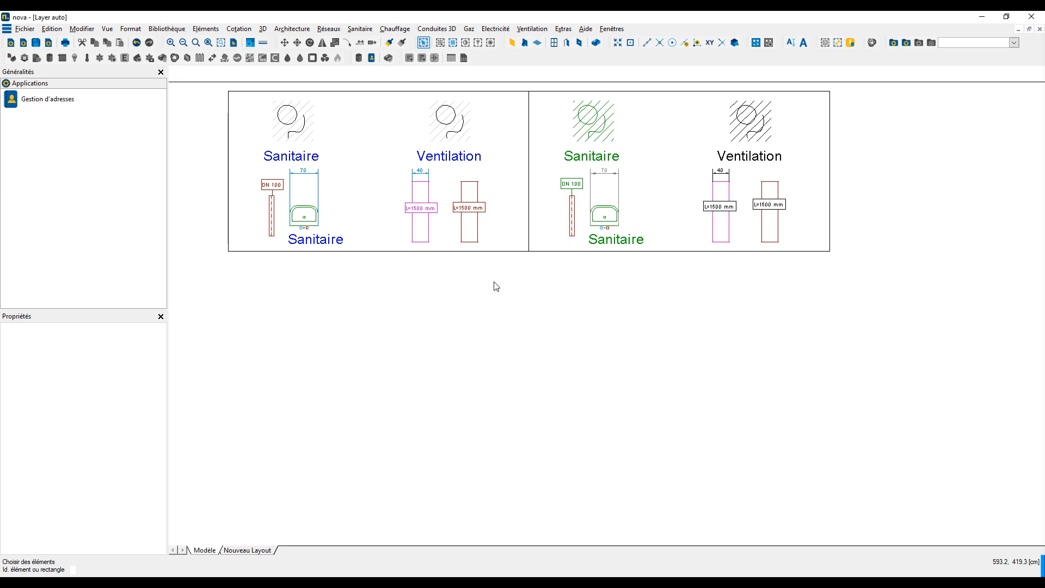
- Open the table of layers for the active drawing
right_click(495, 284)
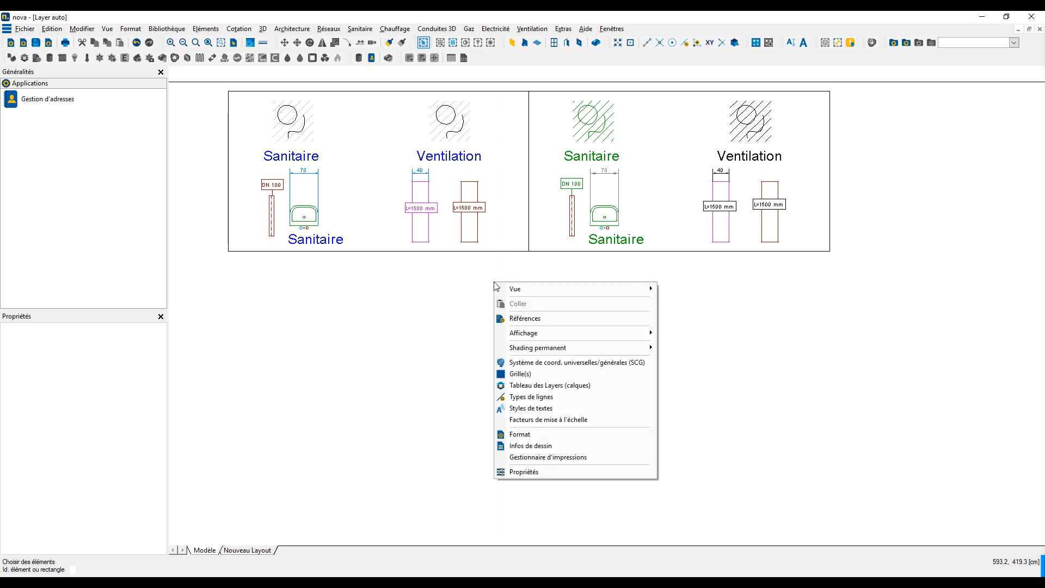
click(534, 386)
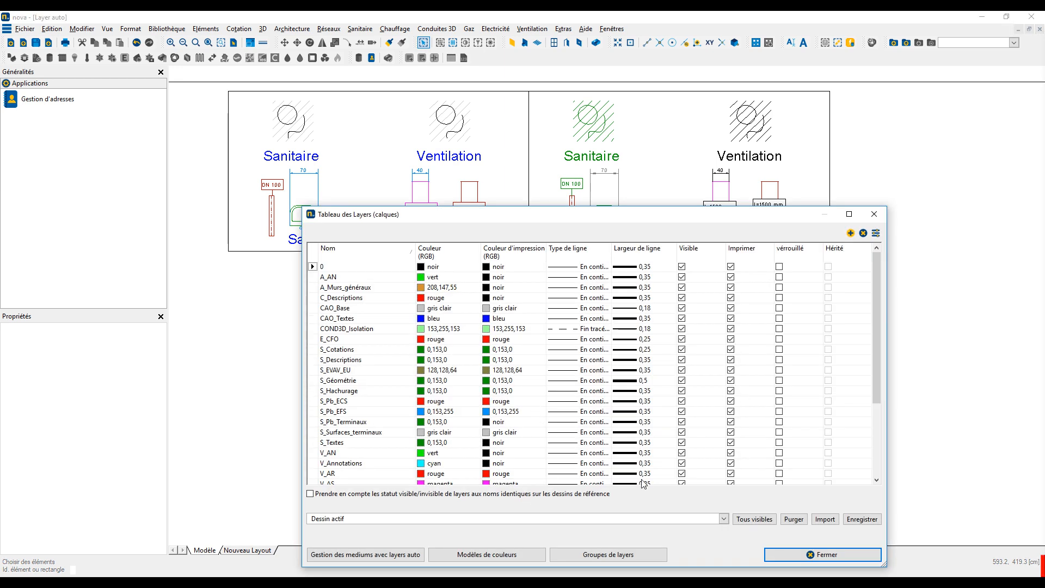
- Try to create a new layer named V_Annotations with vert as colour and noir as print colour
click(851, 233)
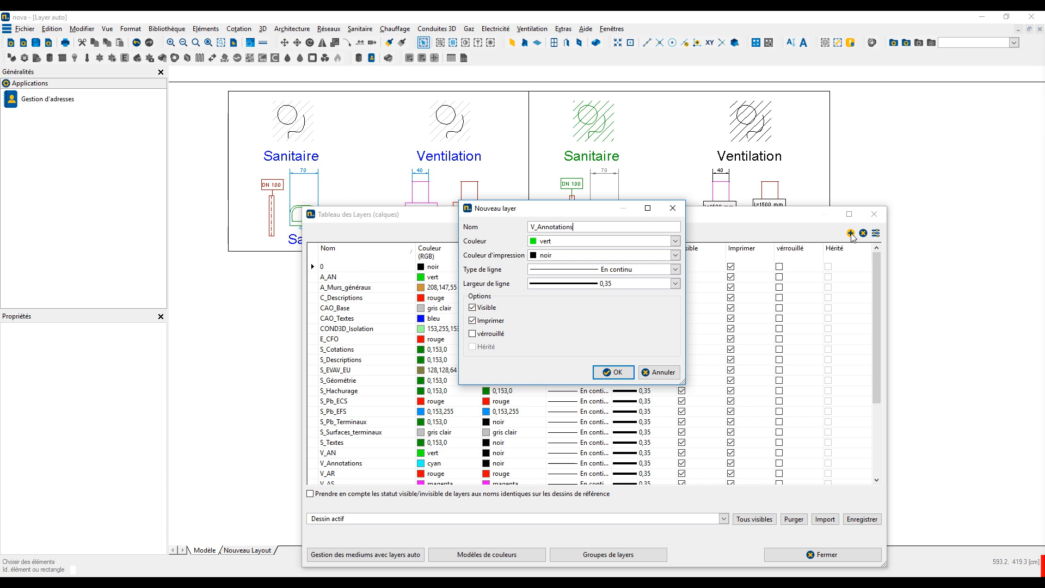
click(614, 372)
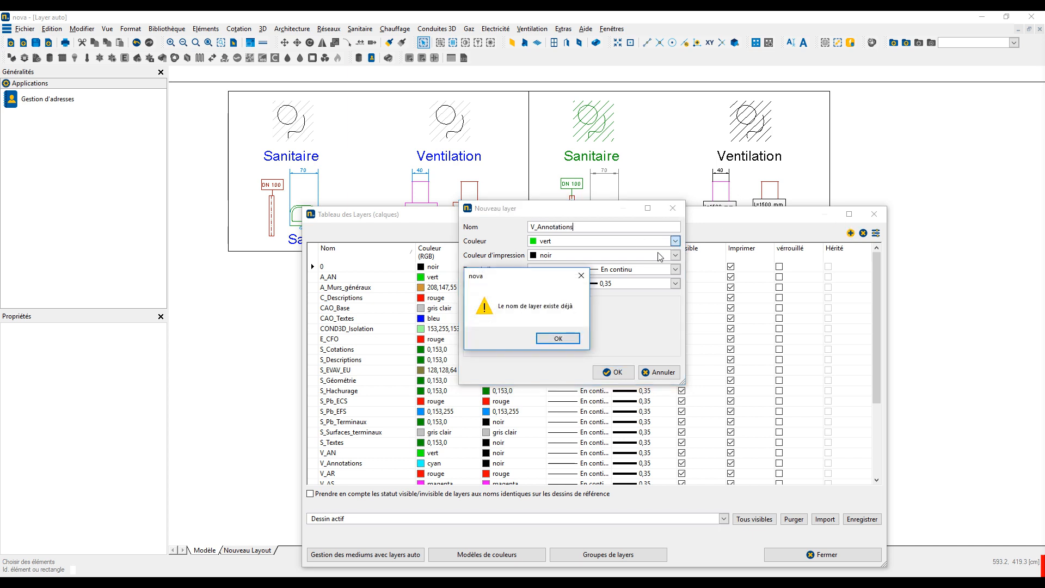
click(558, 339)
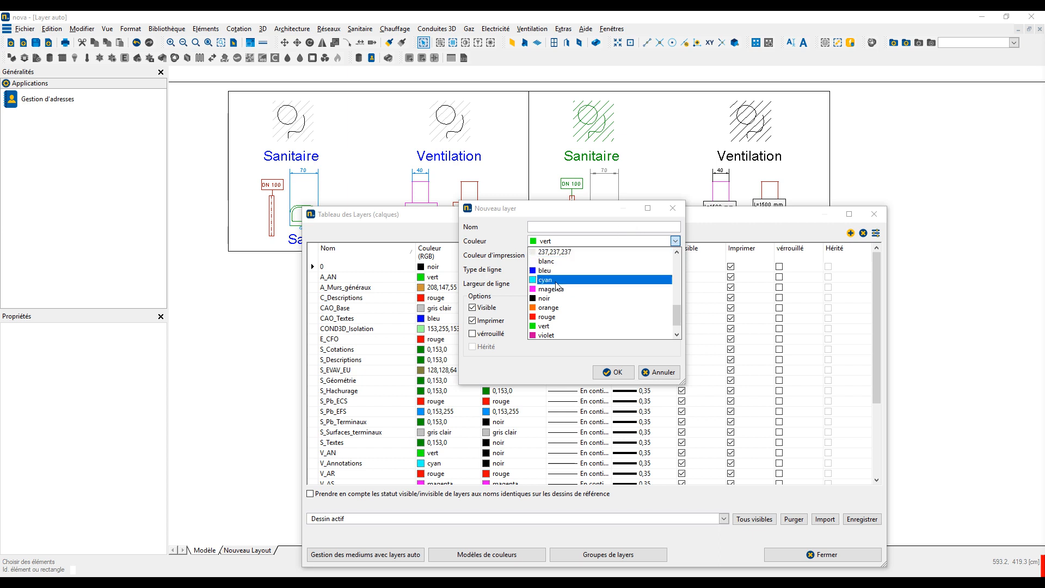
click(673, 208)
click(672, 208)
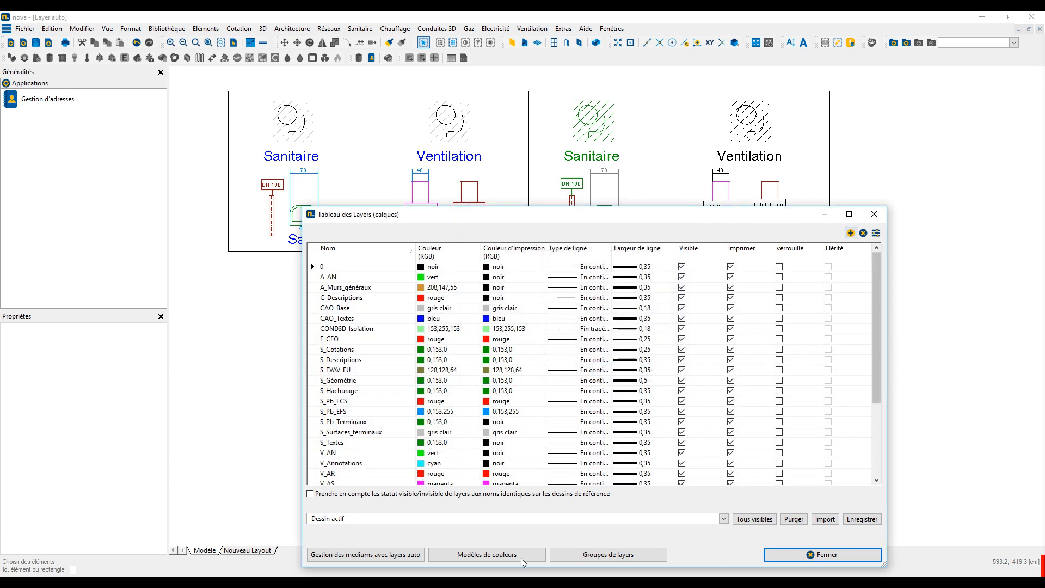
- Open the management of mediums with auto layers and search by medium name for "autre" until reaching the Autre group containing V_Textes
click(381, 555)
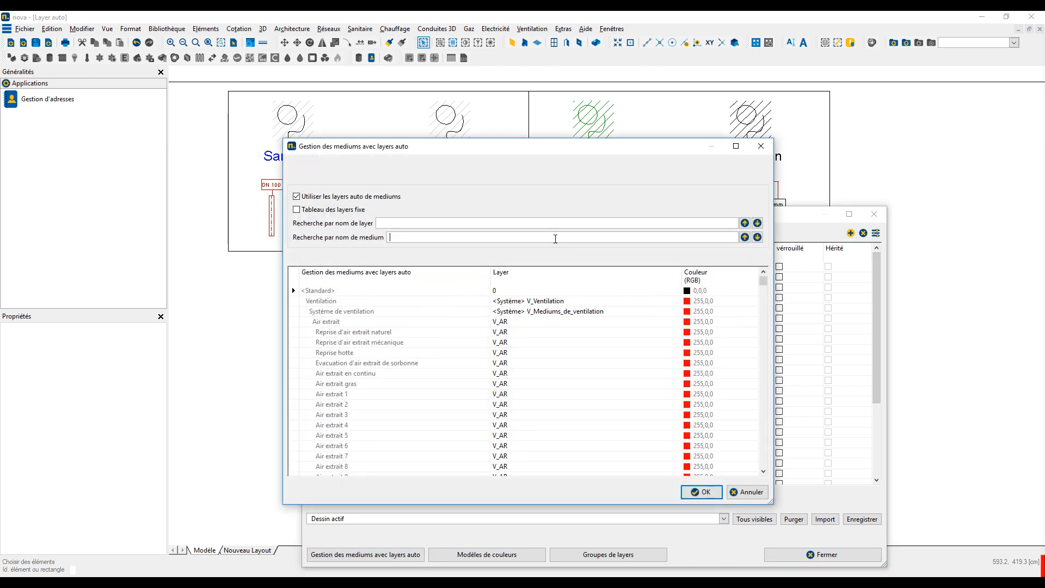
text(Autre)
click(757, 237)
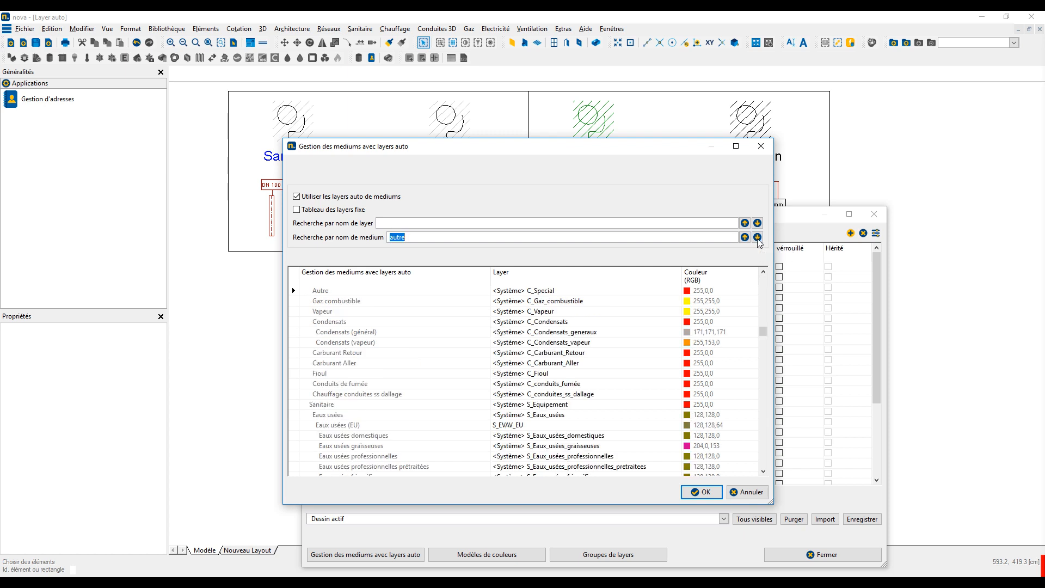
click(757, 237)
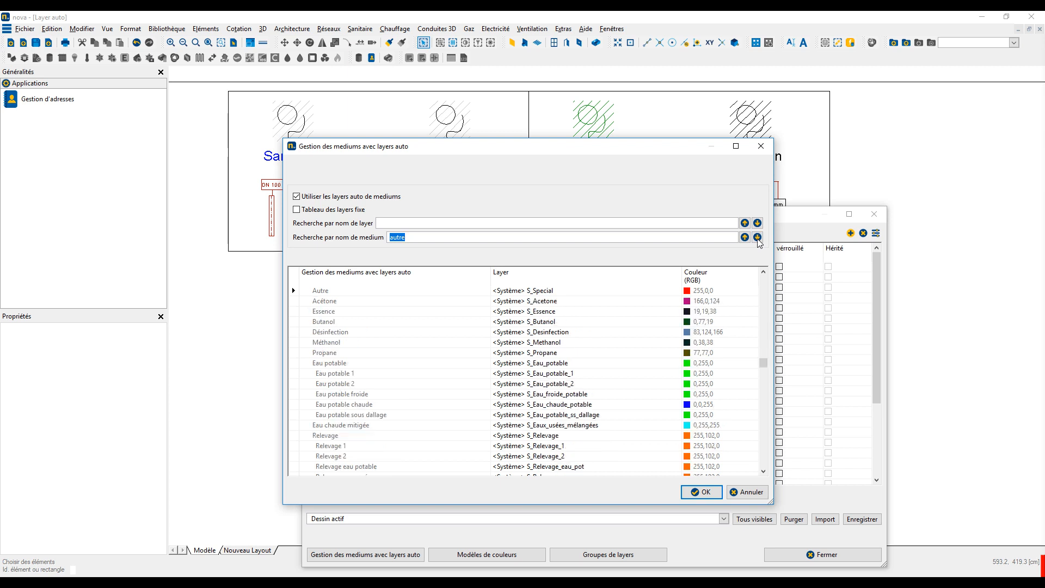
click(757, 237)
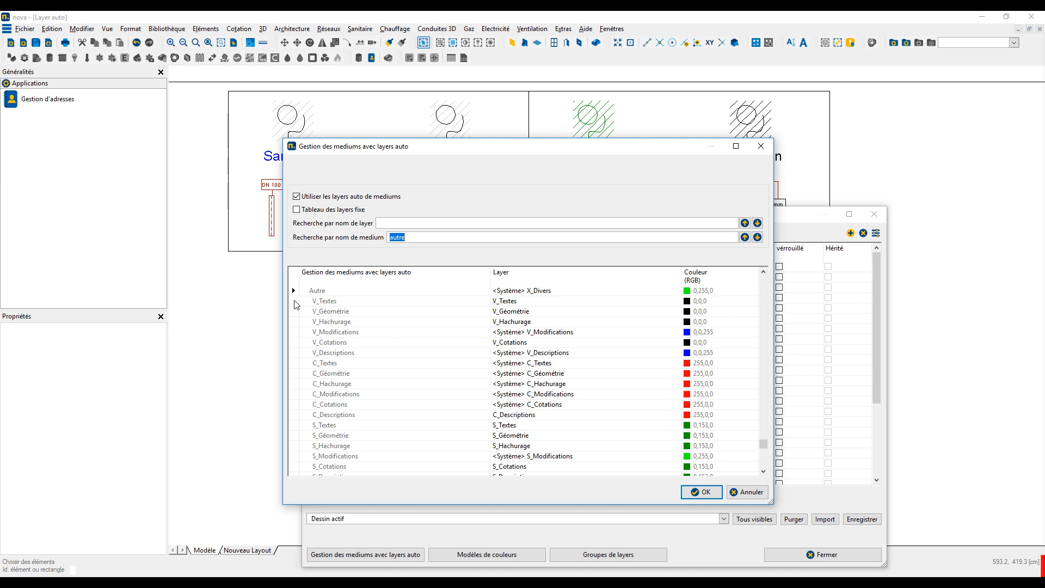
- Assign the layer V_Annotations to the six ventilation mediums from V_Textes through V_Descriptions
click(294, 301)
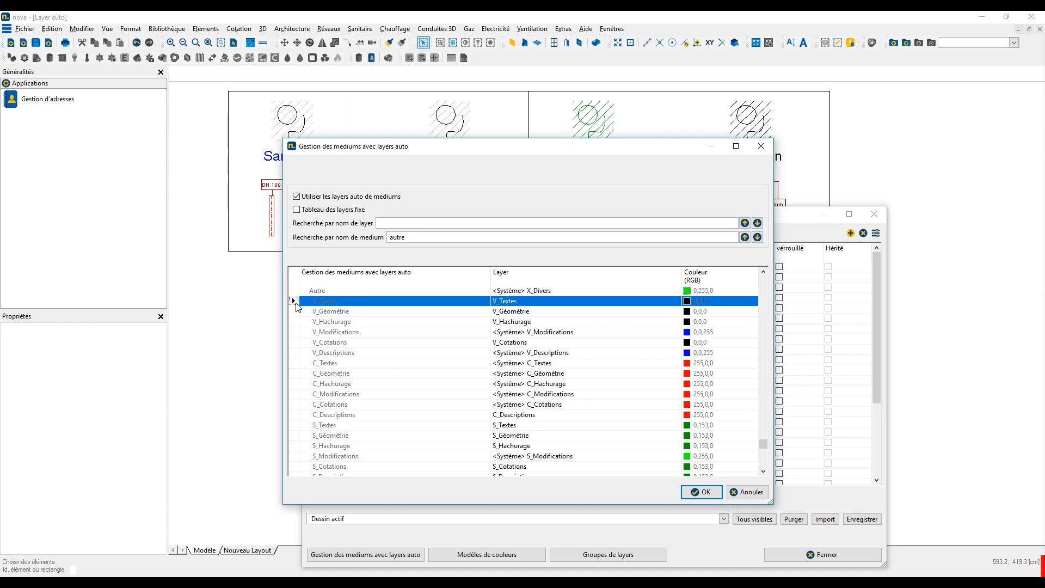
shift+click(297, 355)
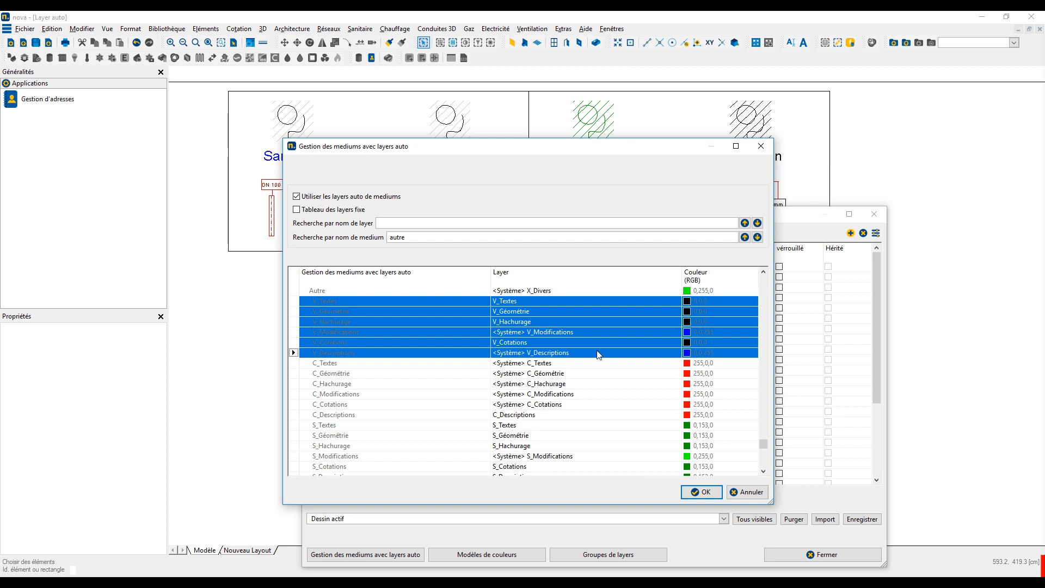
click(634, 302)
click(686, 302)
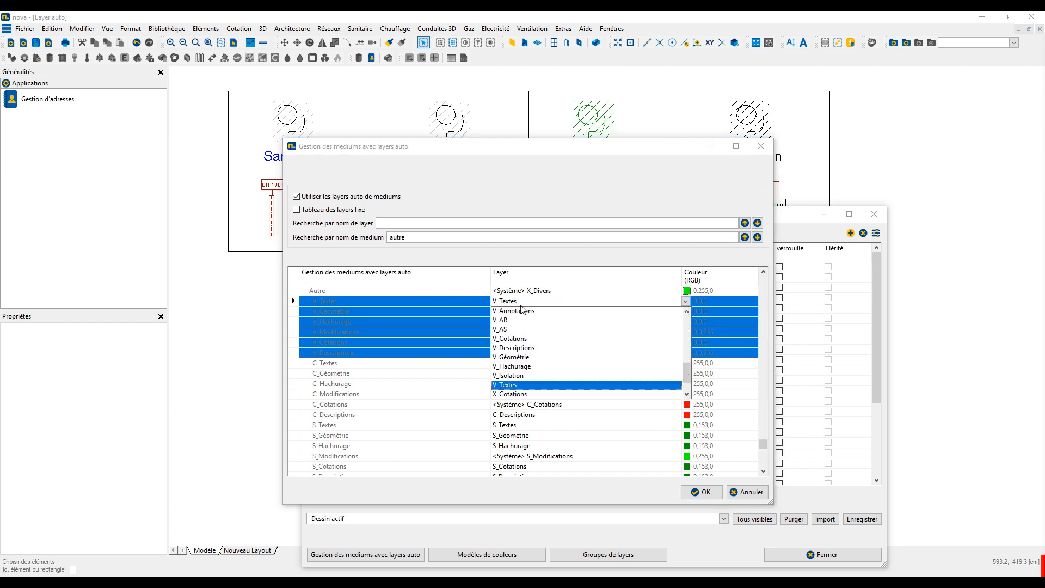
click(506, 313)
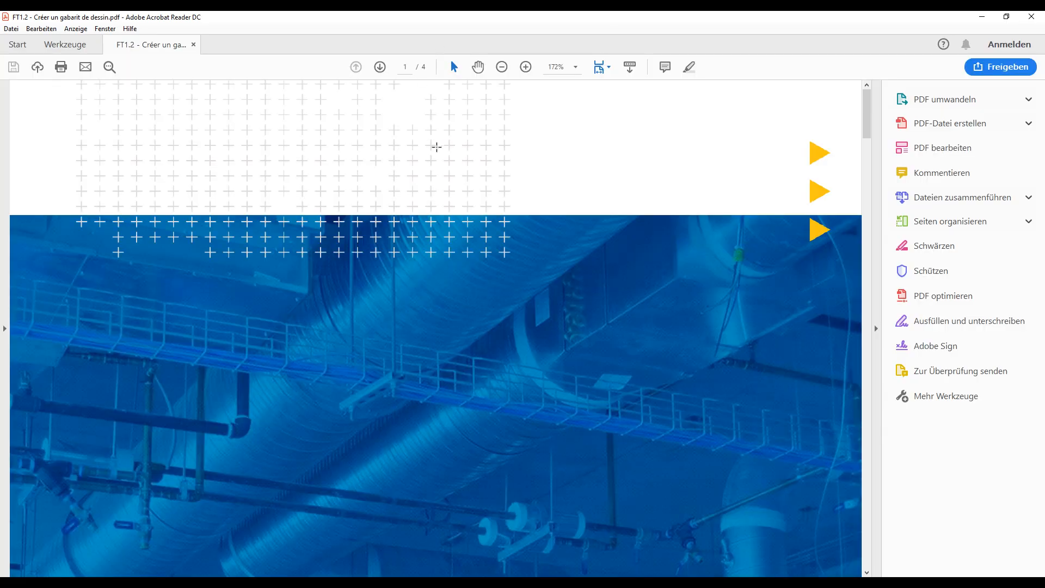
- View the technical sheet "FT1.2 - Créer un gabarit de dessin.pdf" in Adobe Acrobat Reader
key(ctrl+0)
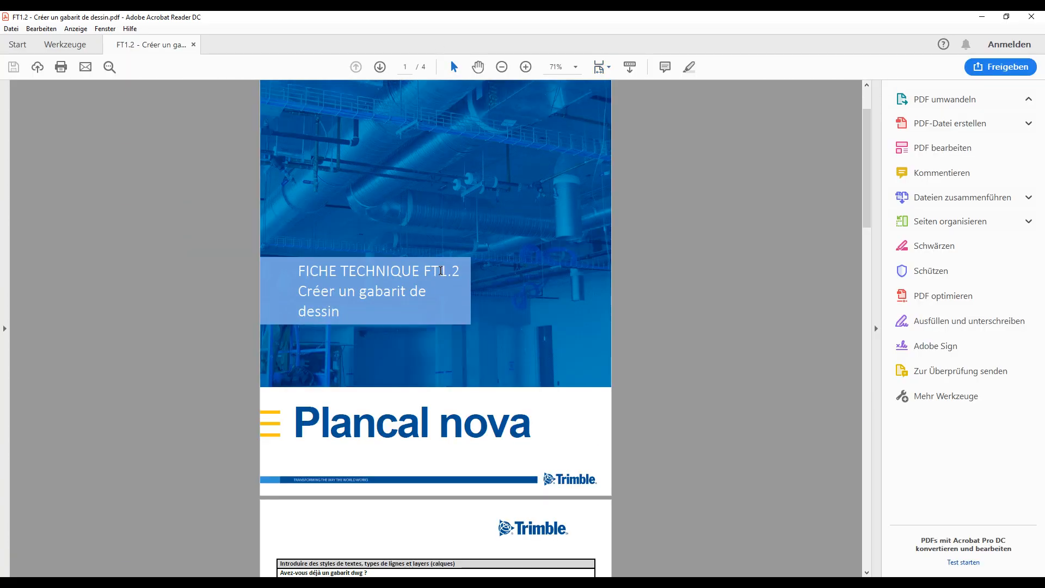
key(ctrl+1)
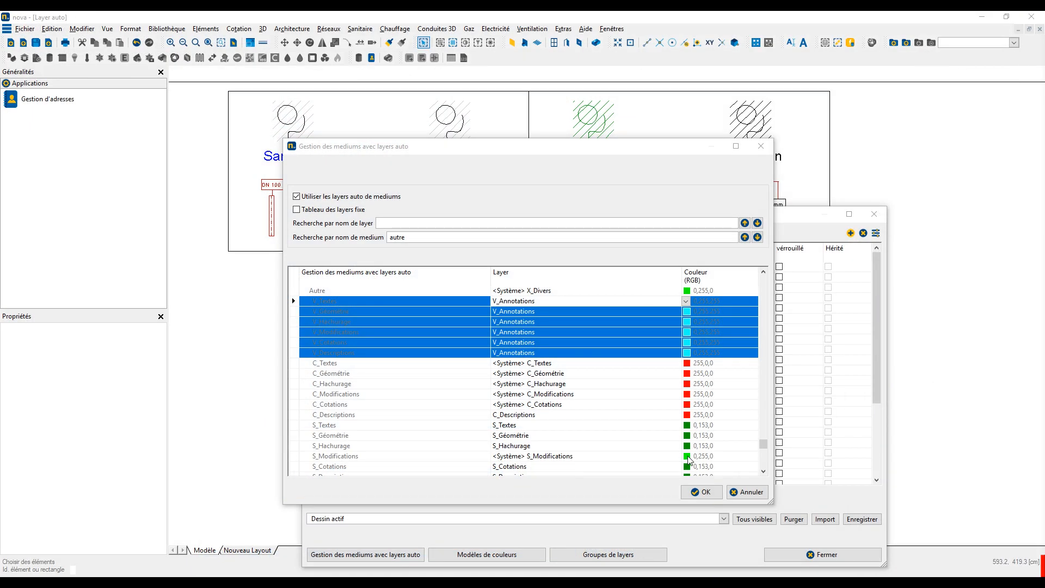
- Back in nova, accept the medium assignments, close the layer table and inspect the Ventilation text, hatch and dimension in the second frame
click(702, 491)
click(823, 554)
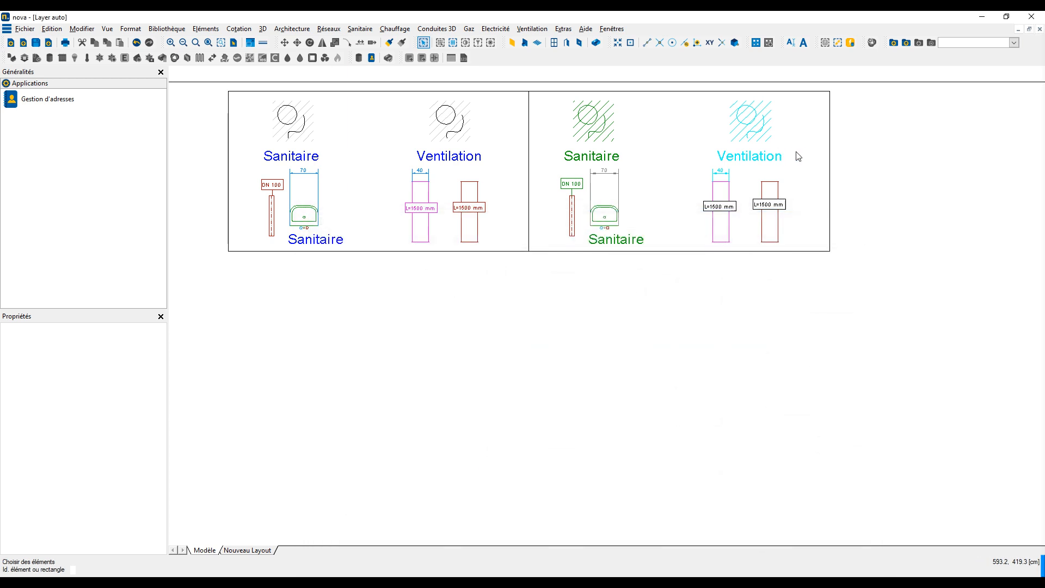
scroll(721, 281, up, 5)
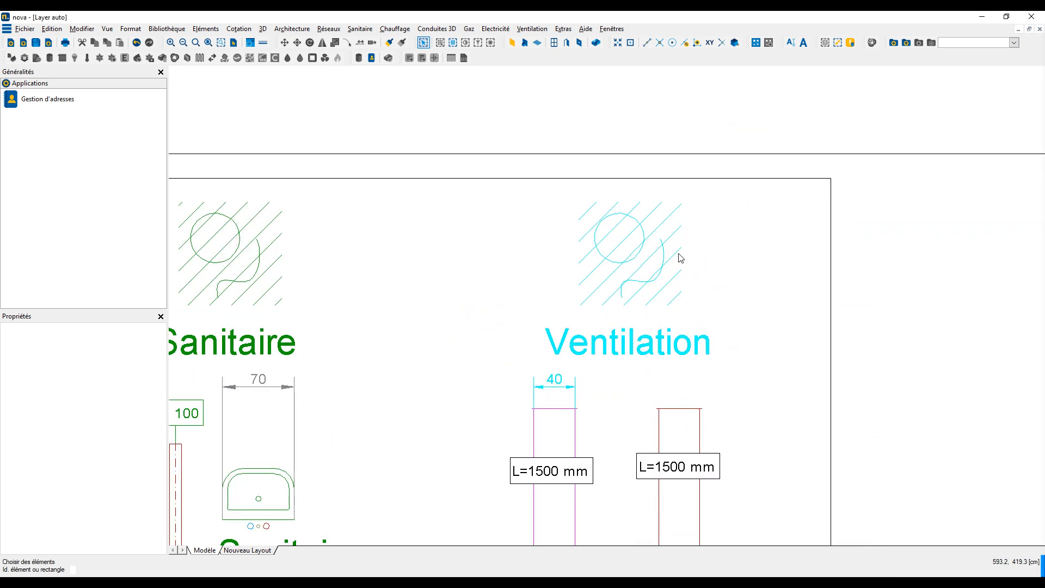
scroll(679, 258, up, 1)
scroll(700, 242, up, 1)
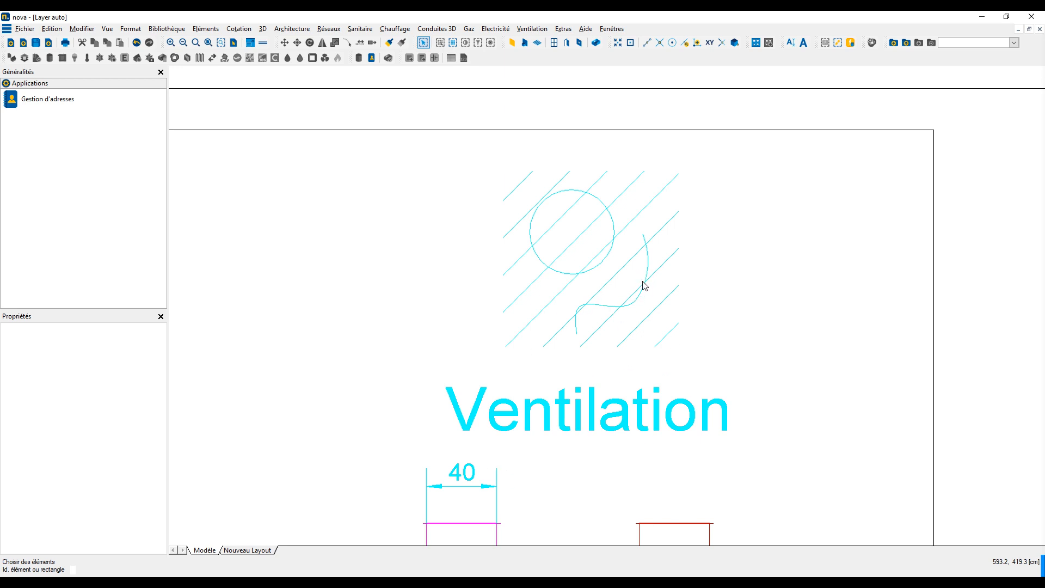
scroll(644, 278, down, 3)
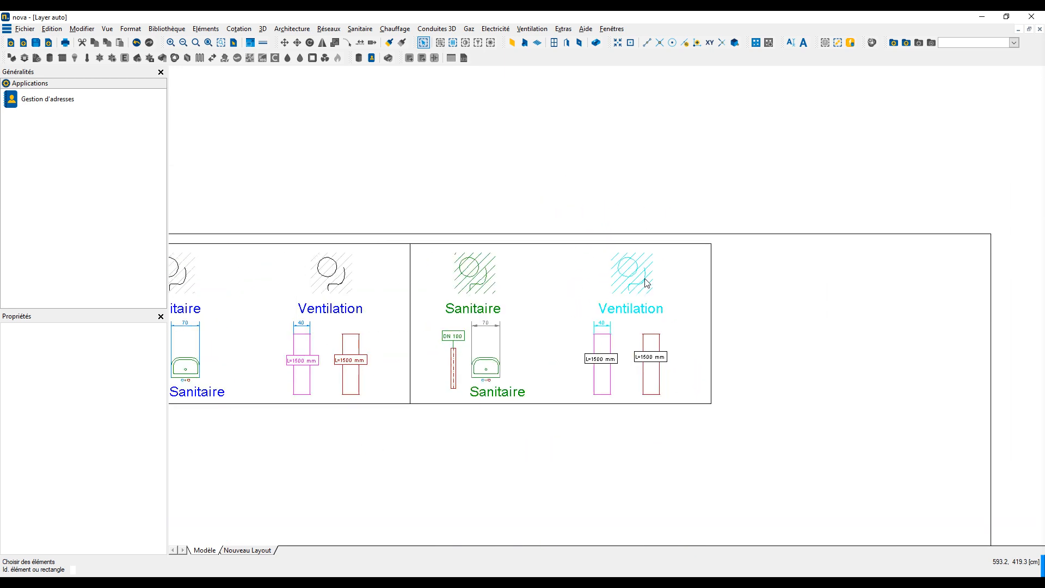
scroll(619, 327, down, 1)
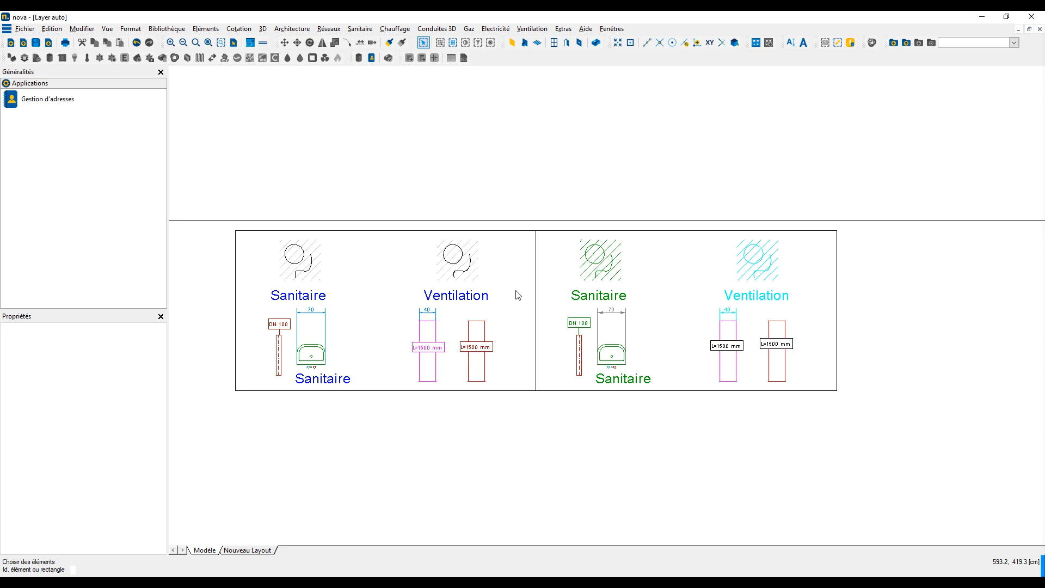
- Place a new "Ventilation" text with a height of 5 mm just below the second frame, based on the existing blue one
right_click(488, 296)
click(509, 320)
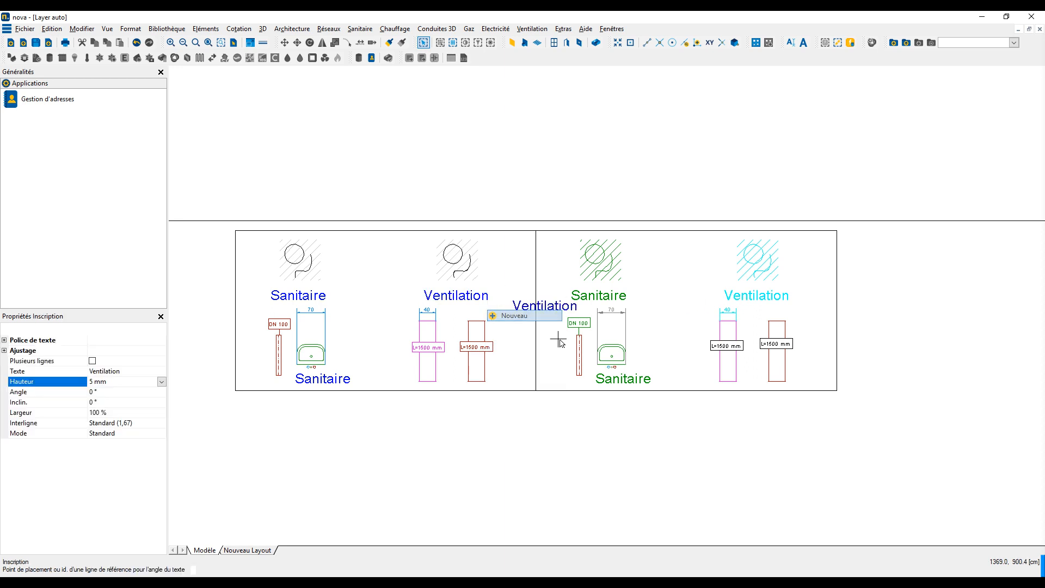
click(718, 418)
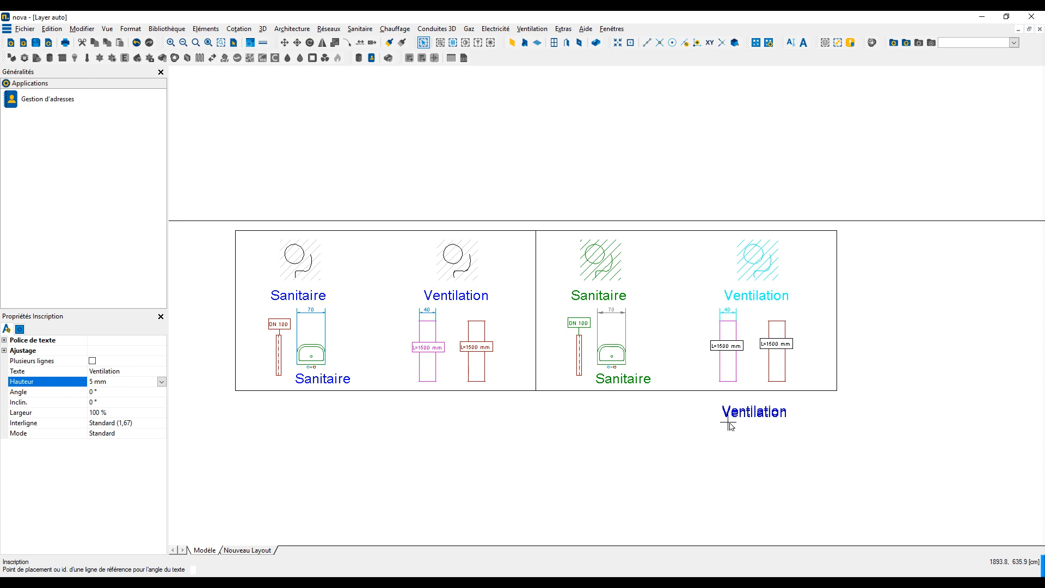
- Set the new text's medium assignment to V_Textes from the Autre group, then deselect the text
click(20, 330)
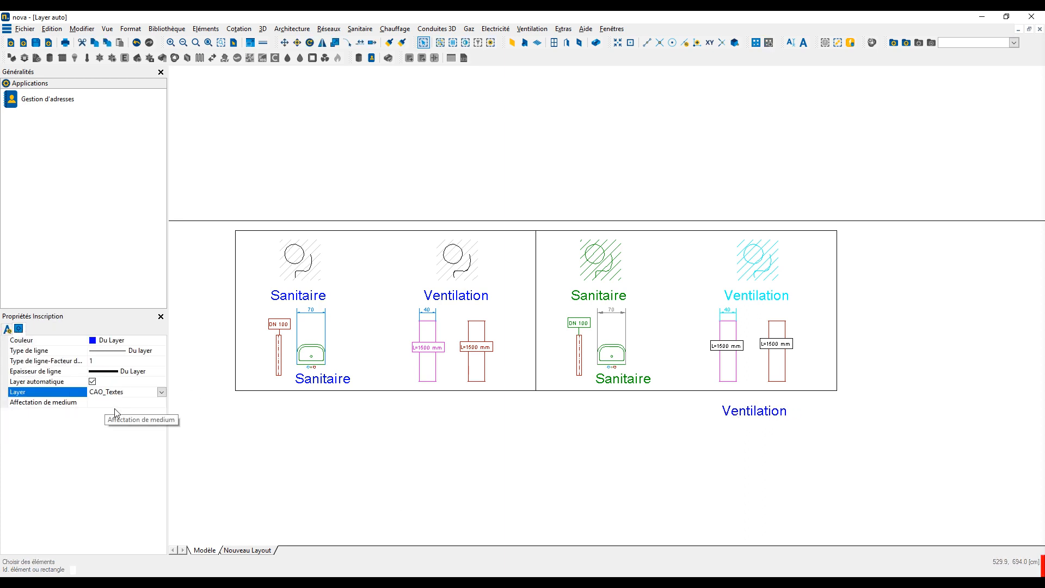
click(156, 404)
click(151, 402)
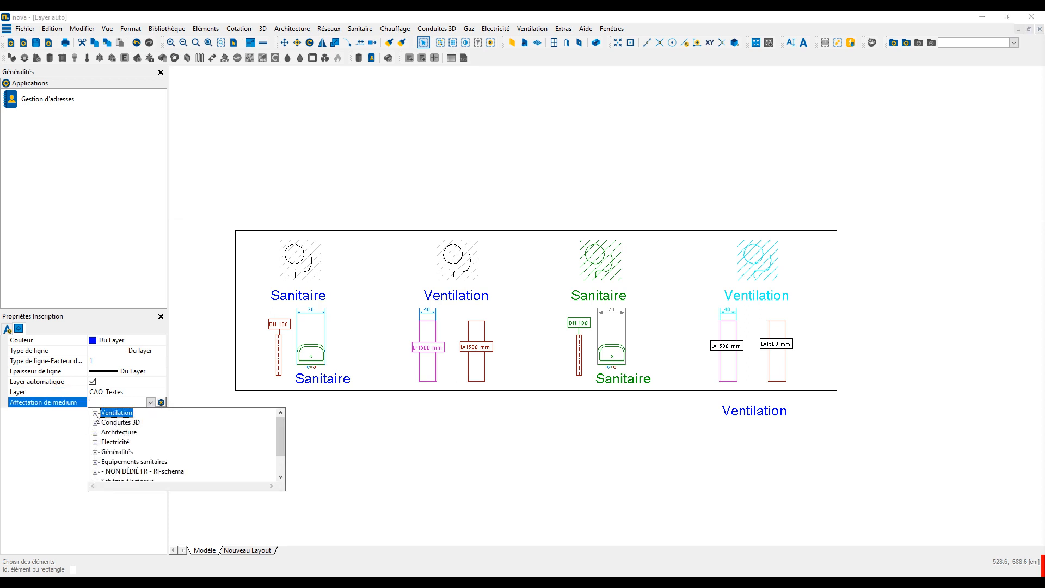
click(95, 452)
scroll(121, 452, down, 3)
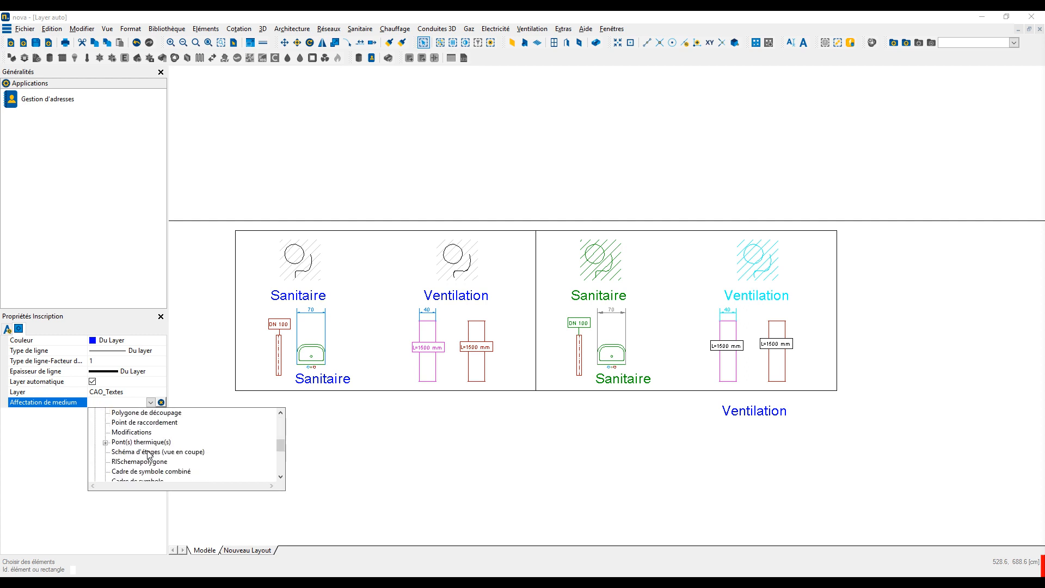
click(105, 453)
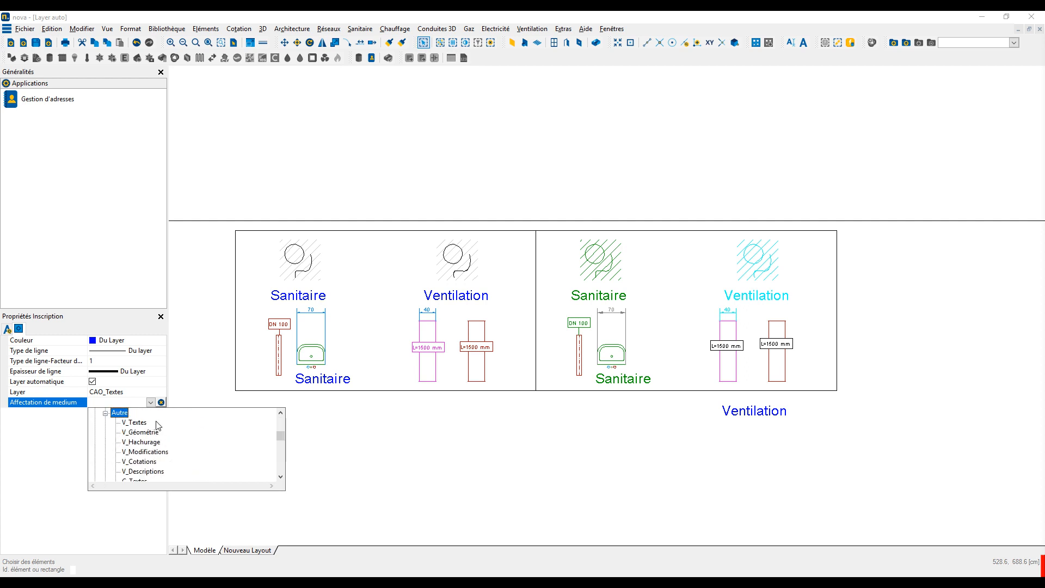
click(134, 423)
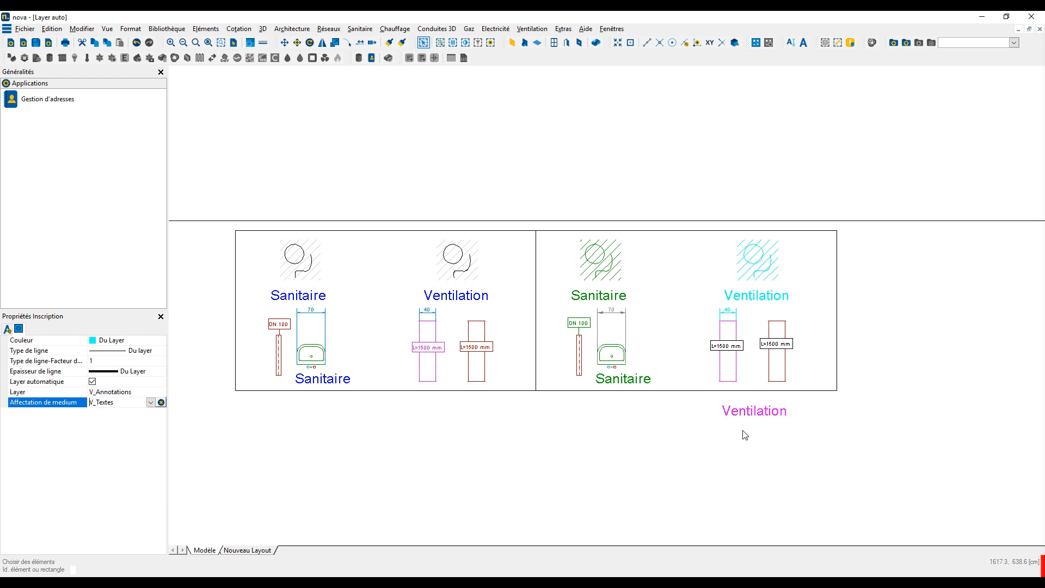
key(Escape)
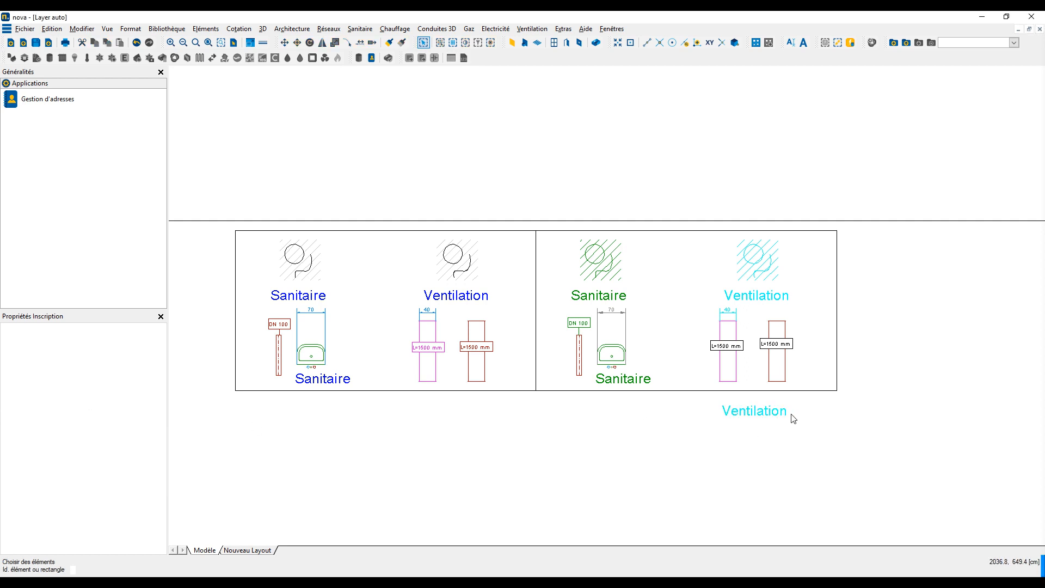
- Start a new text from the cyan "Ventilation" below the frame and save it as "Inscription" in Nouvelle bibliothèque of the user libraries
middle_drag(798, 412, 779, 409)
right_click(756, 414)
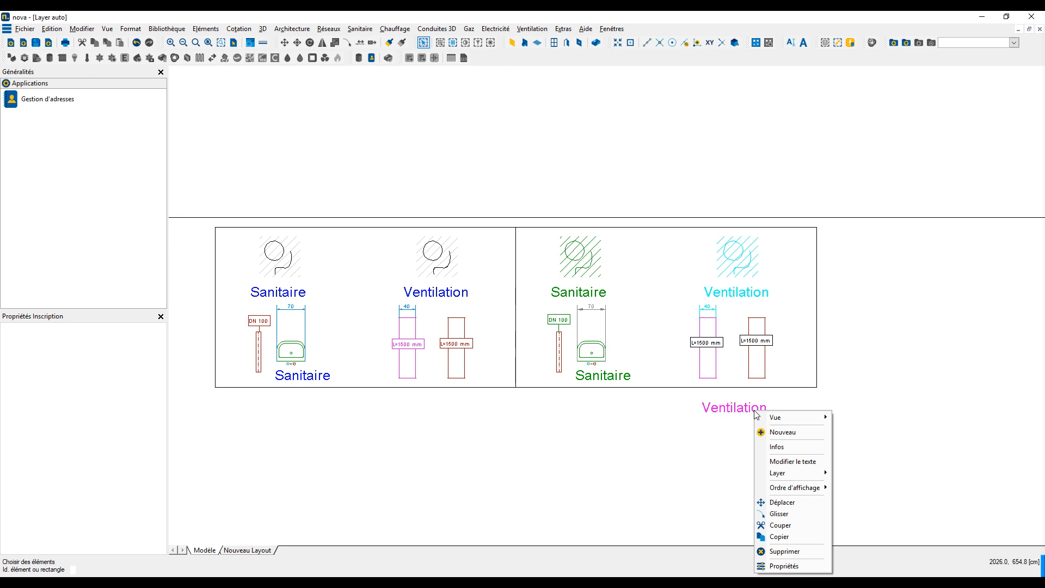
click(782, 431)
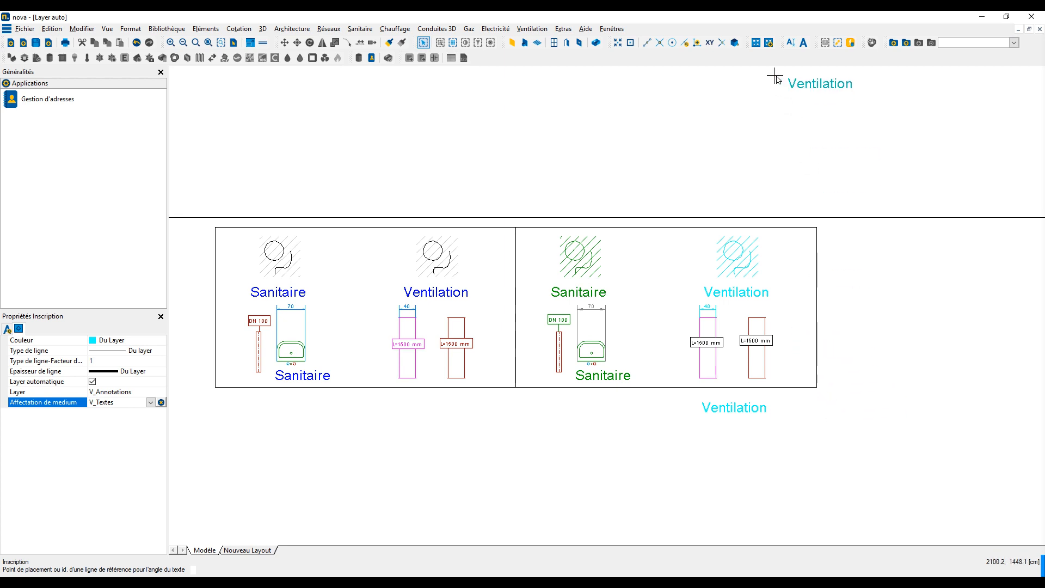
drag(750, 45, 752, 141)
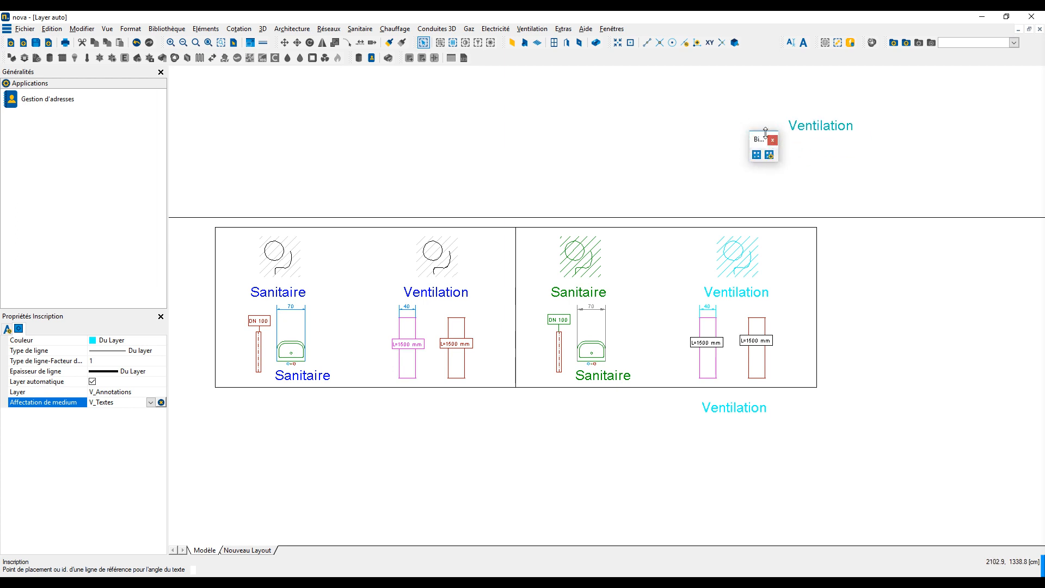
click(769, 155)
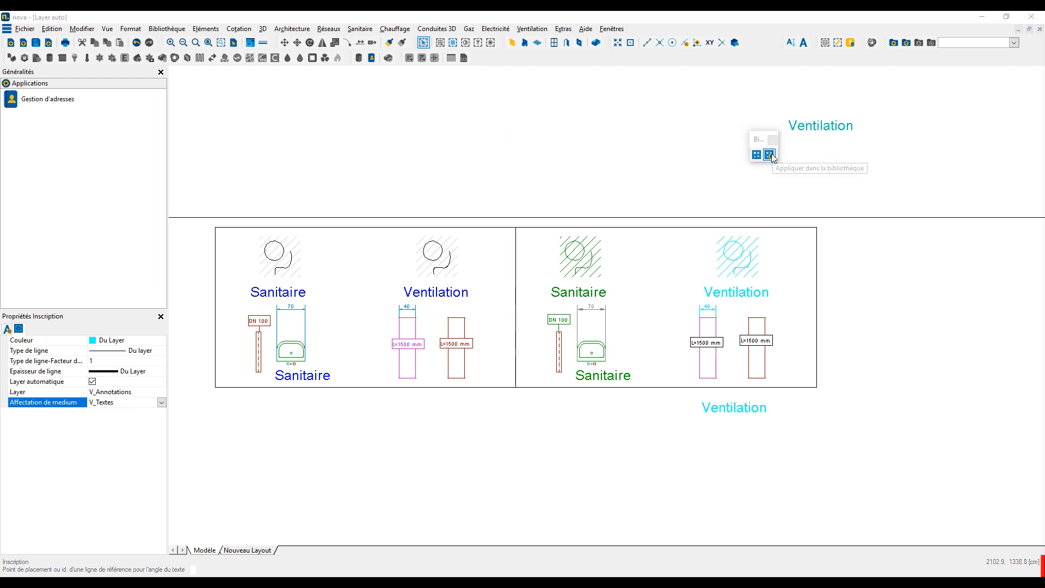
click(466, 211)
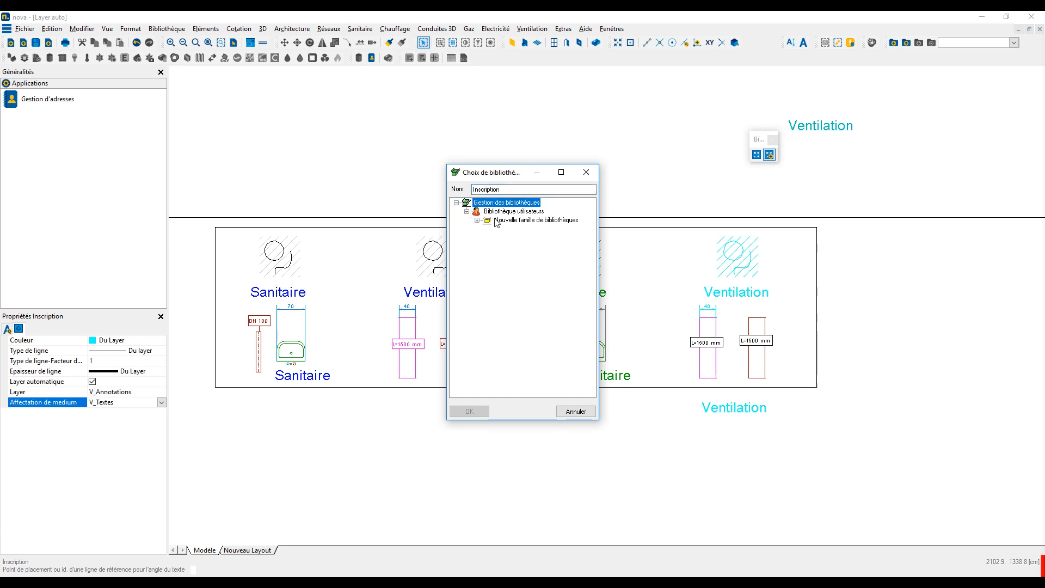
click(477, 220)
click(488, 228)
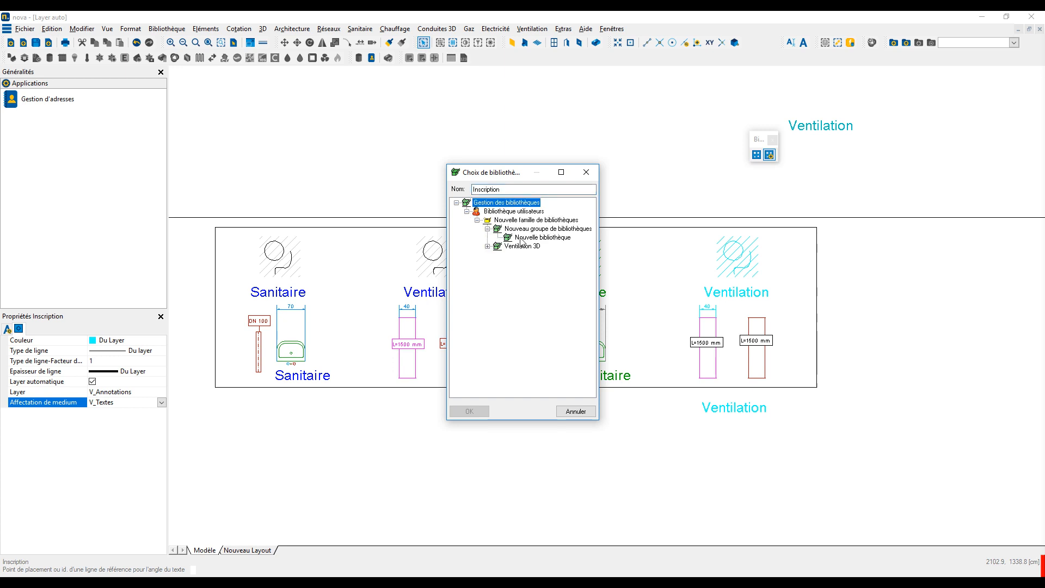
click(521, 238)
click(469, 411)
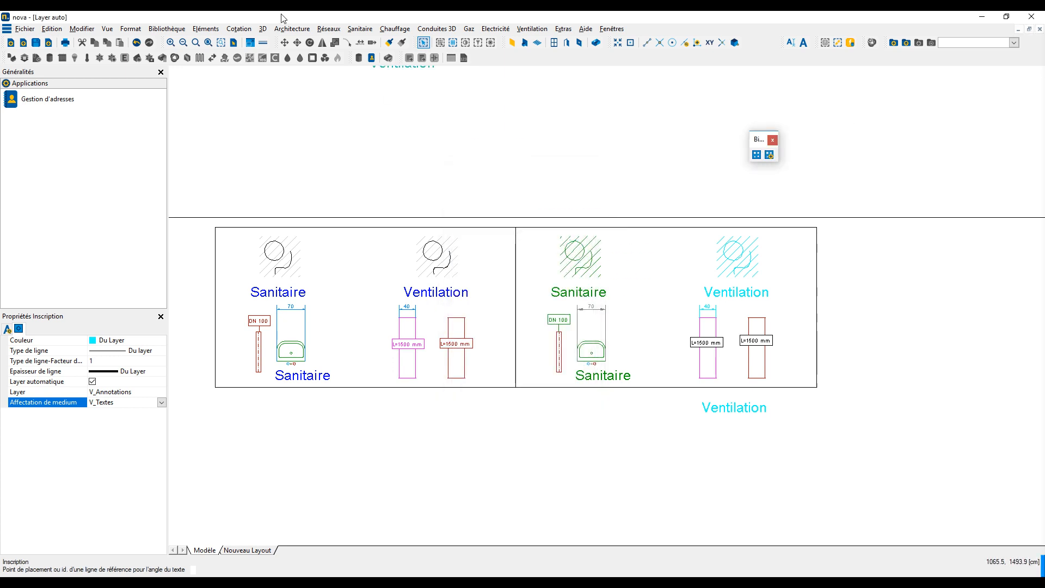
- Open the library group Nouveau groupe de bibliothèques and place its Inscription text "Ventilation" just below the previous one
click(167, 30)
mouse_move(172, 41)
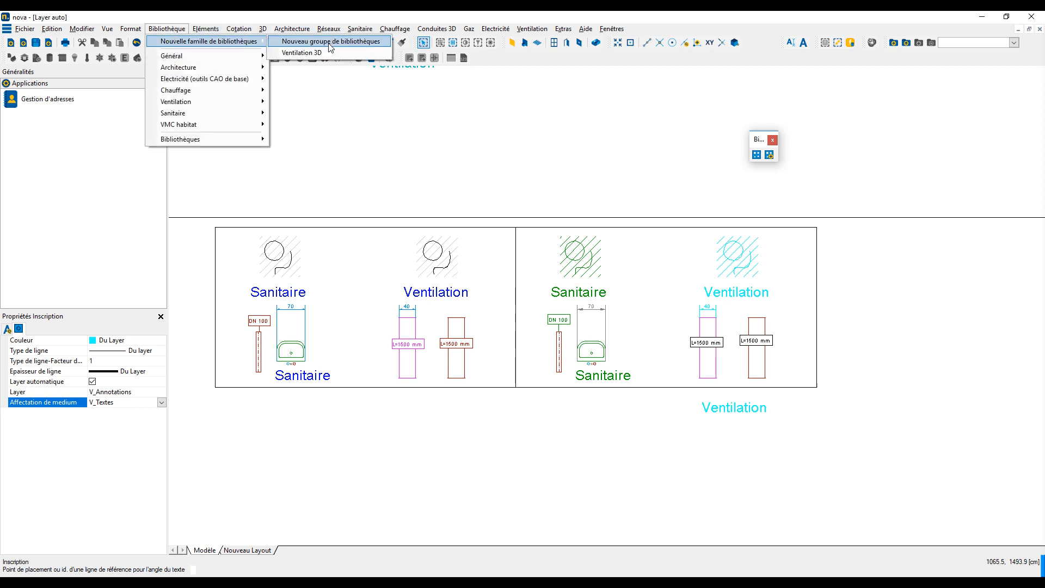
click(329, 43)
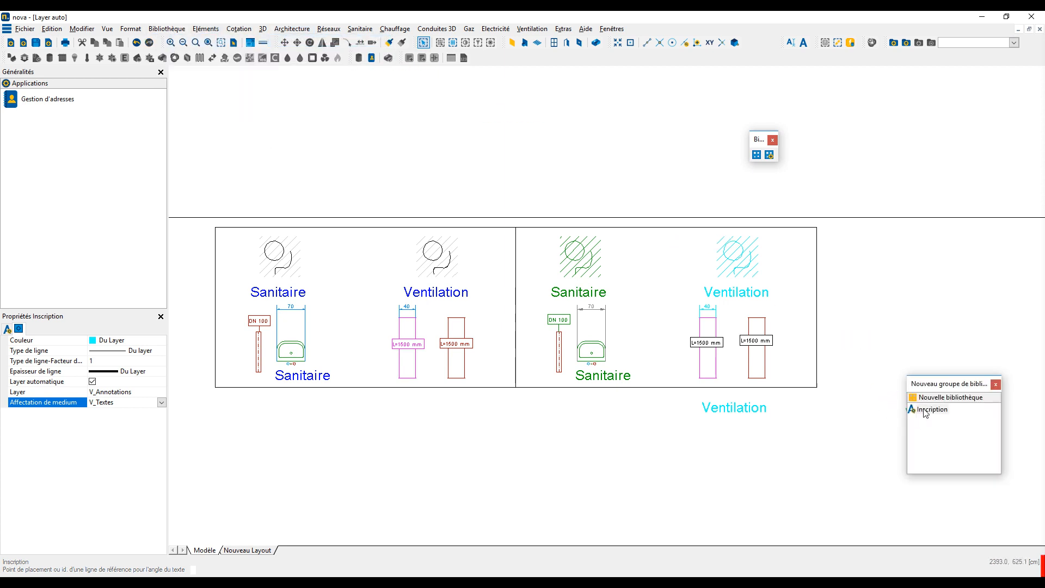
click(739, 442)
key(Escape)
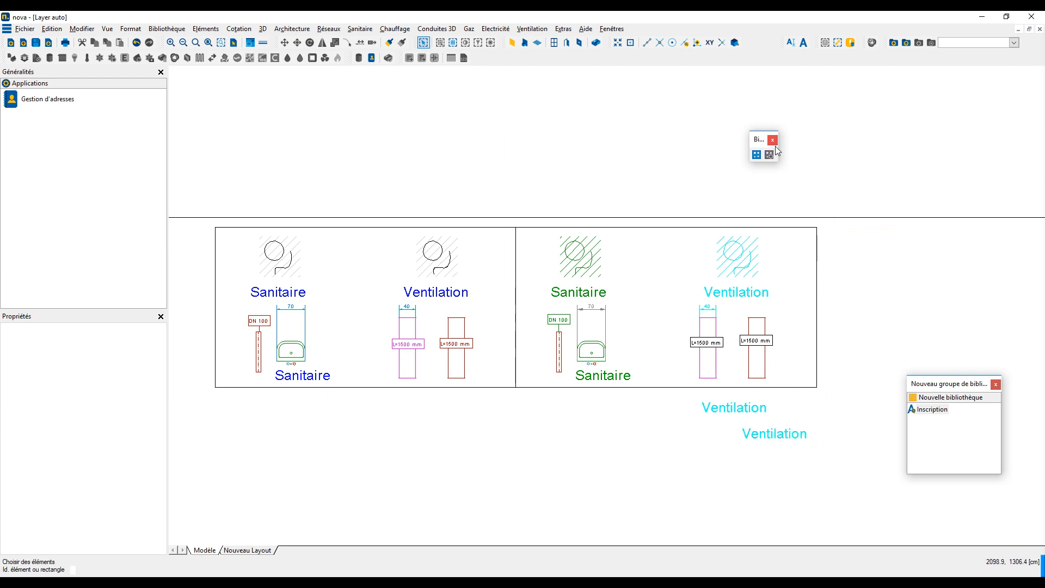